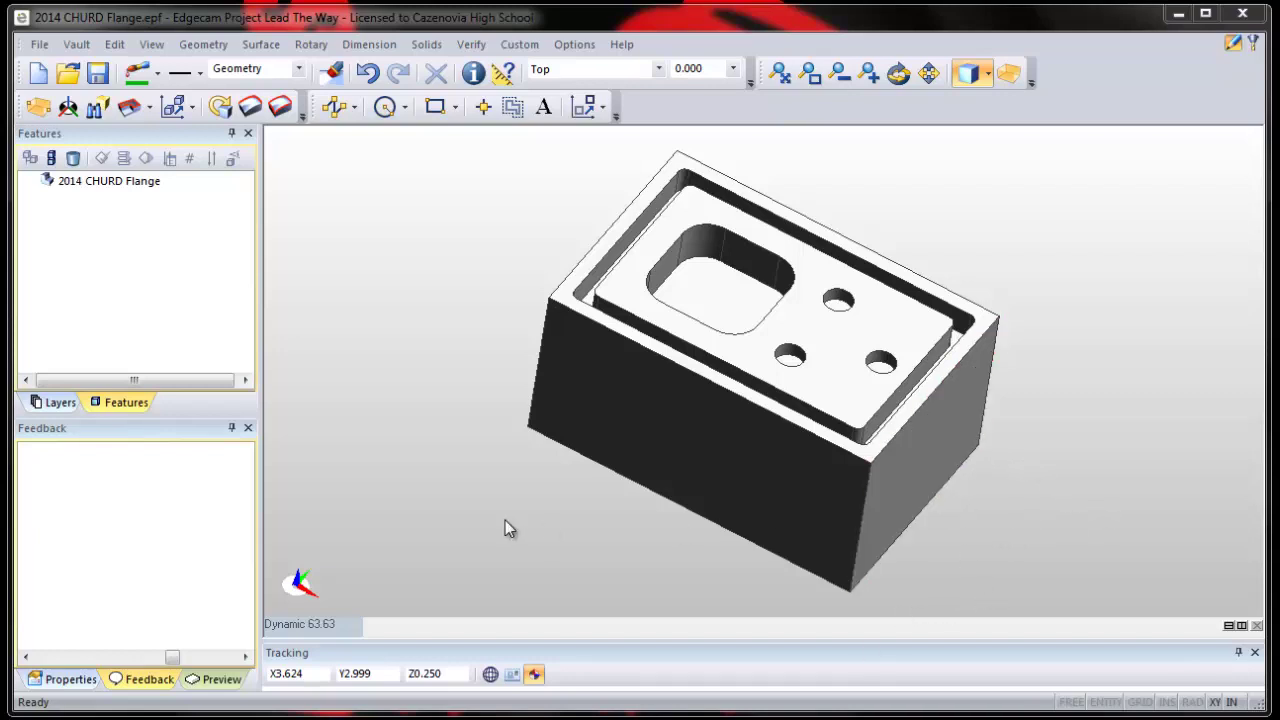
- Add an Automatic box-shaped Stock with zero offsets around the flange part
{"action": "left_click", "coordinate": [42, 110]}
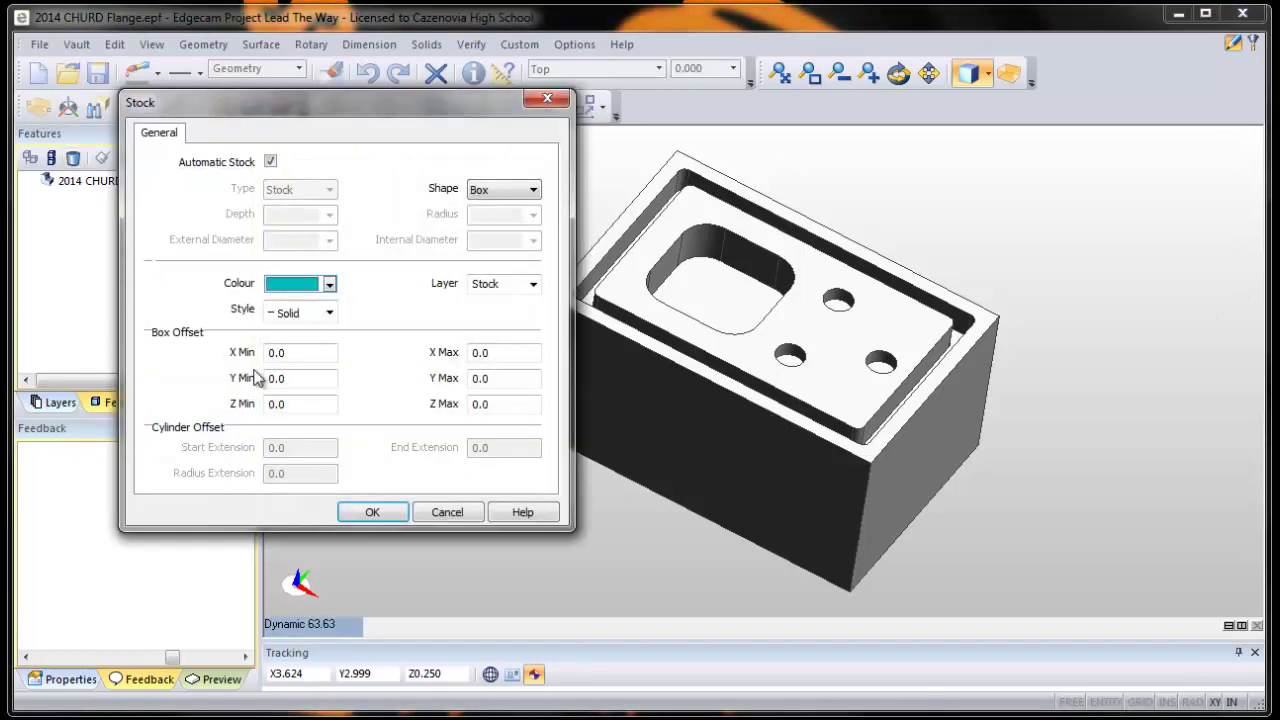
{"action": "left_click", "coordinate": [366, 513]}
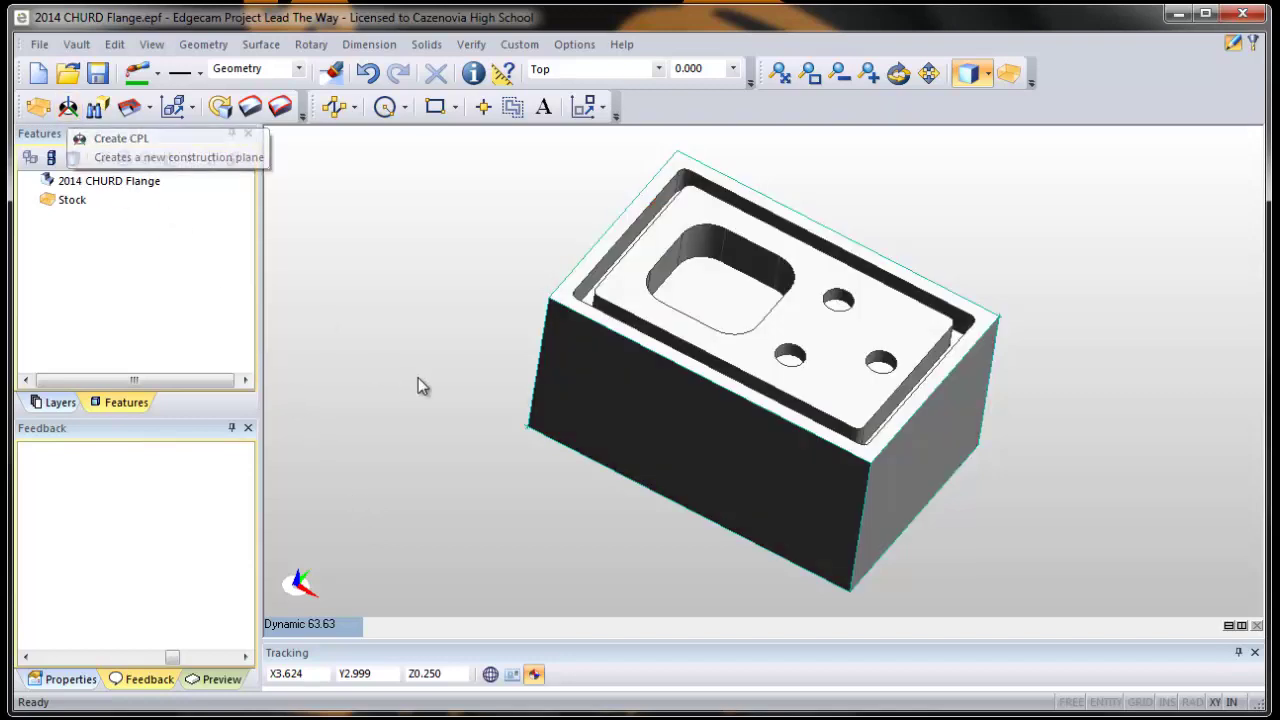
- Start a new construction plane with Origin ticked and Plane set to Through 3 Points
{"action": "middle_click_drag", "start_coordinate": [580, 506], "coordinate": [428, 287]}
{"action": "middle_click_drag", "start_coordinate": [983, 506], "coordinate": [790, 424]}
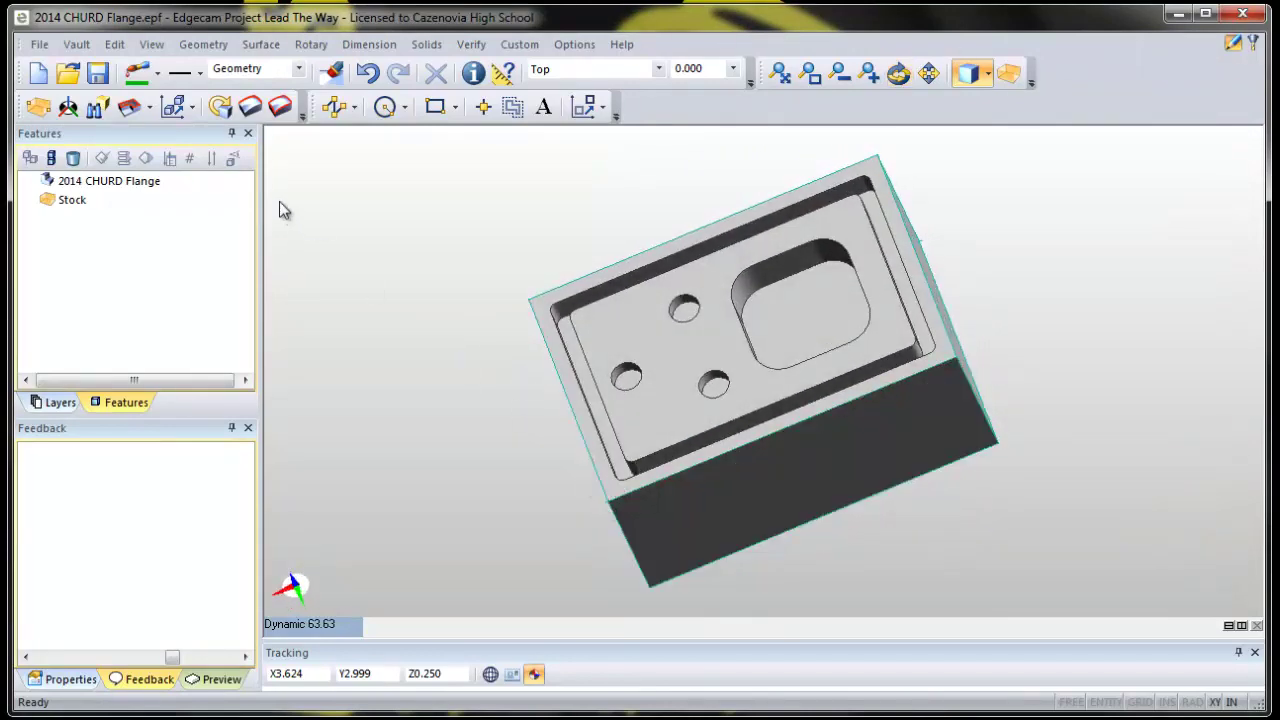
{"action": "left_click", "coordinate": [68, 109]}
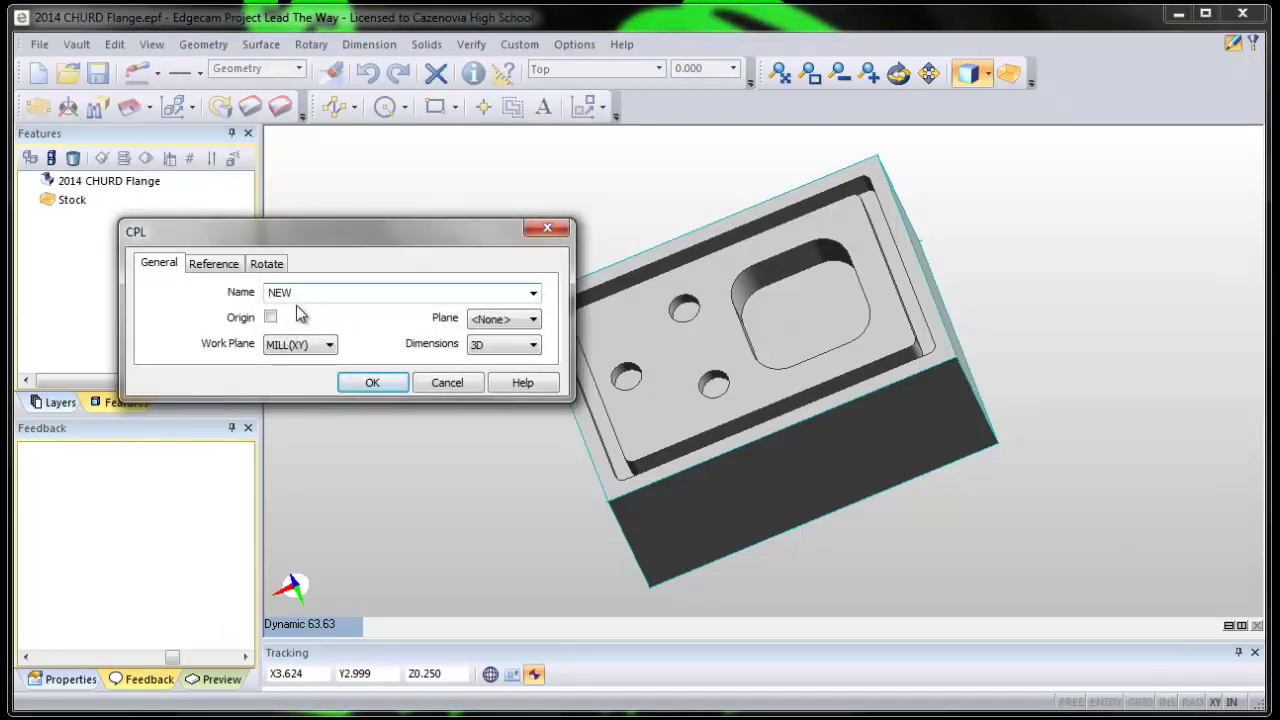
{"action": "left_click", "coordinate": [270, 317]}
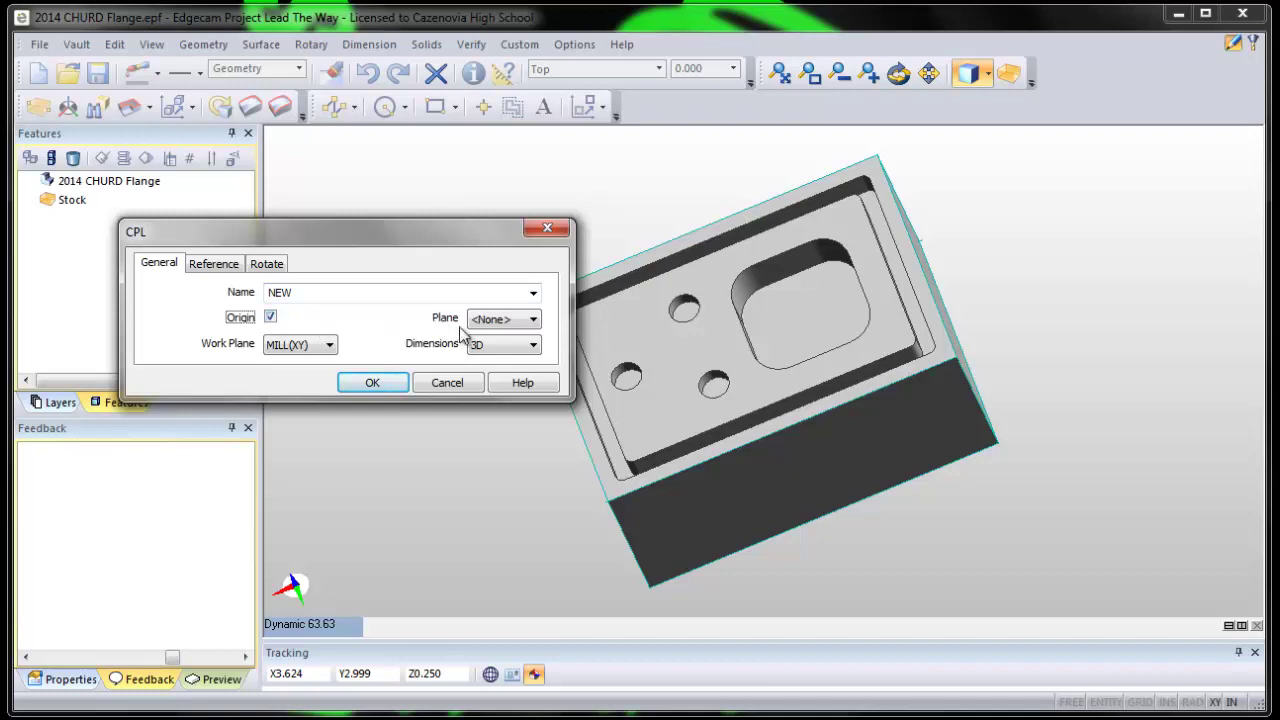
{"action": "left_click", "coordinate": [508, 318]}
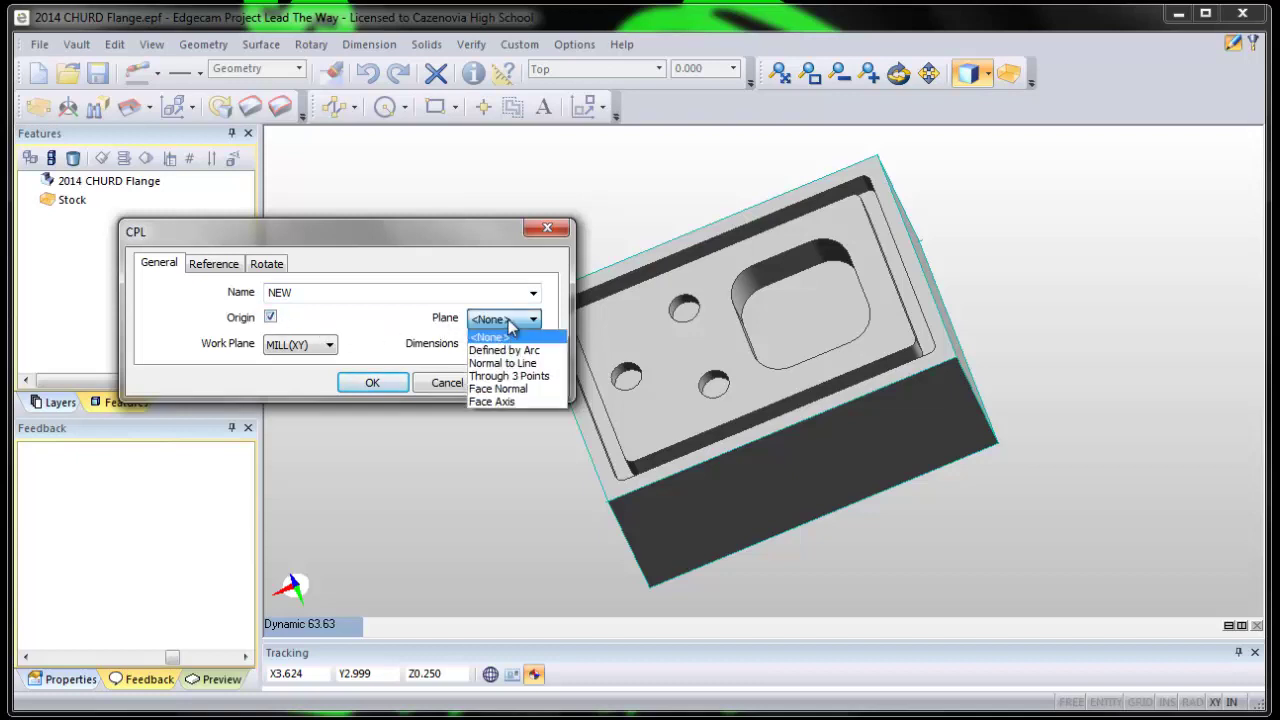
{"action": "left_click", "coordinate": [512, 376]}
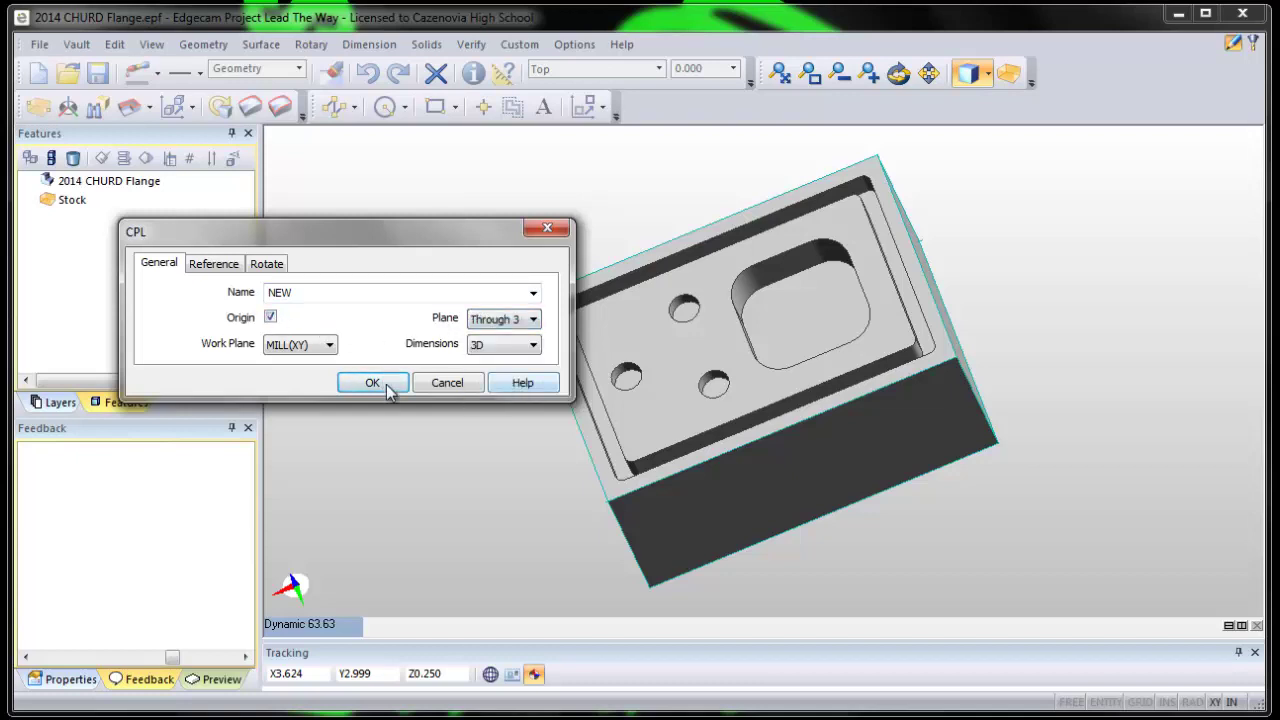
{"action": "left_click", "coordinate": [389, 388]}
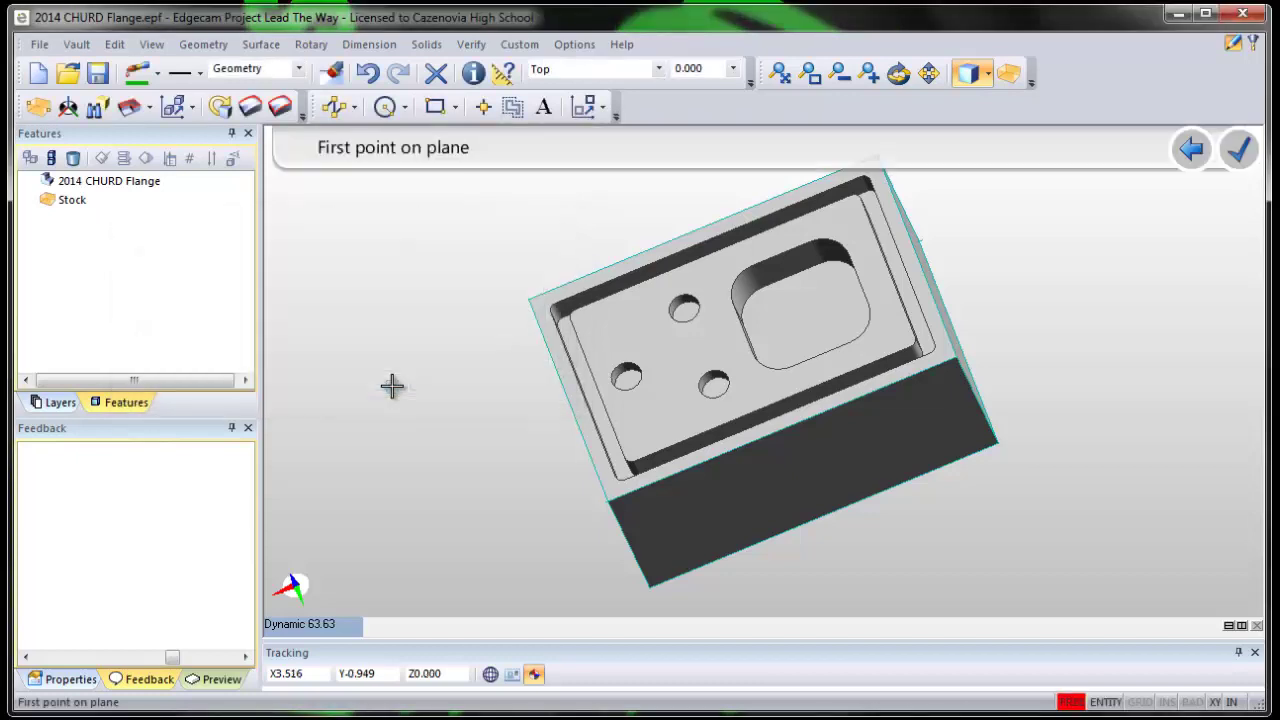
- Pick three top-face corners and the front corner as origin to define CPL NEW
{"action": "left_click", "coordinate": [607, 500]}
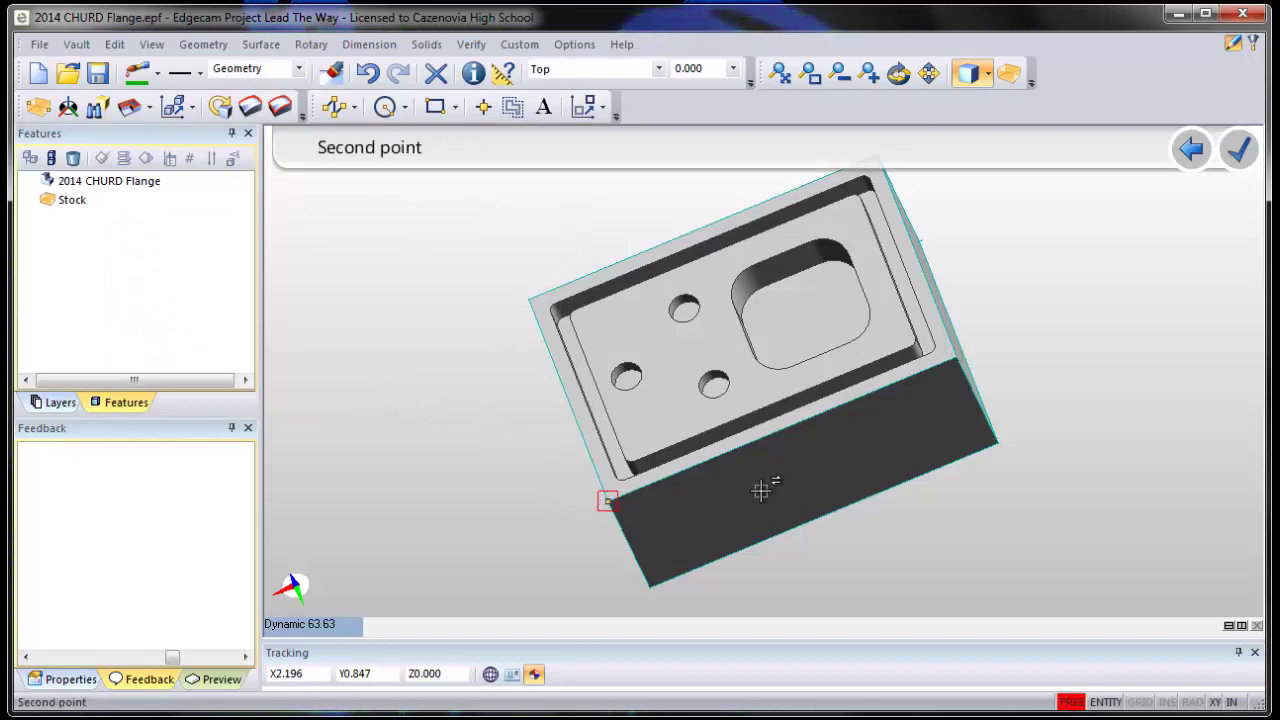
{"action": "left_click", "coordinate": [957, 356]}
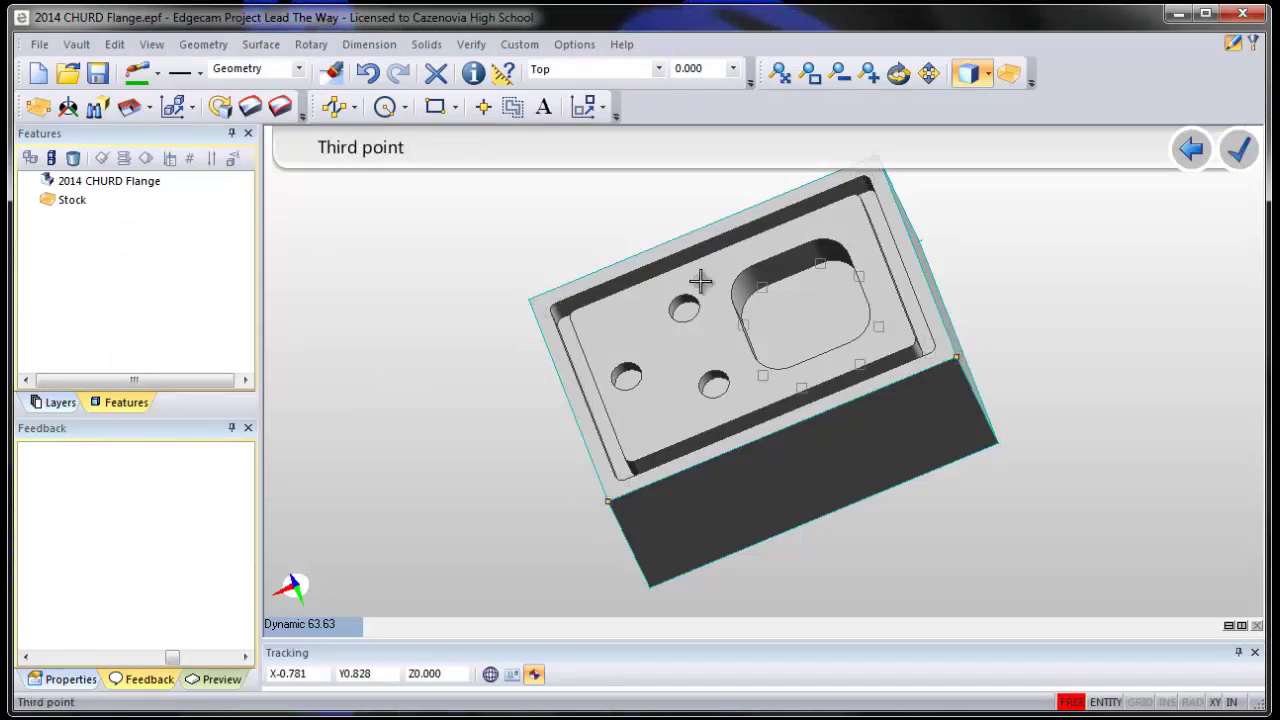
{"action": "left_click", "coordinate": [528, 299]}
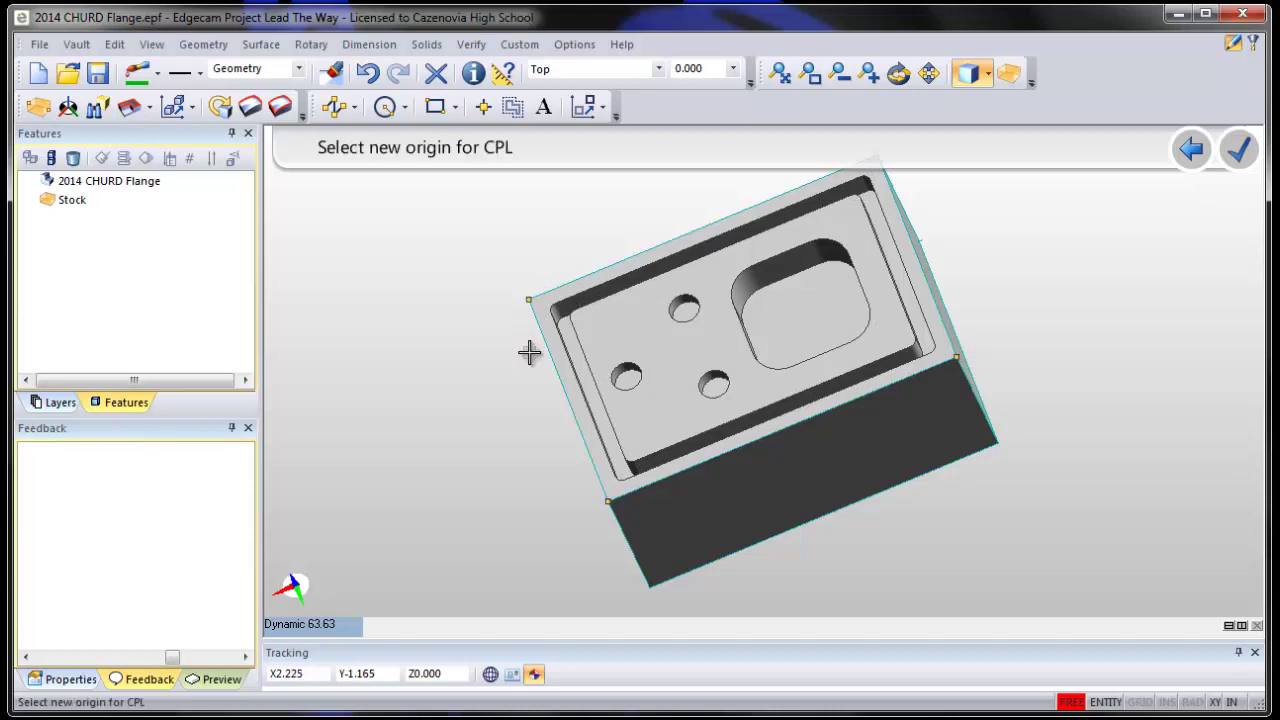
{"action": "left_click", "coordinate": [607, 501]}
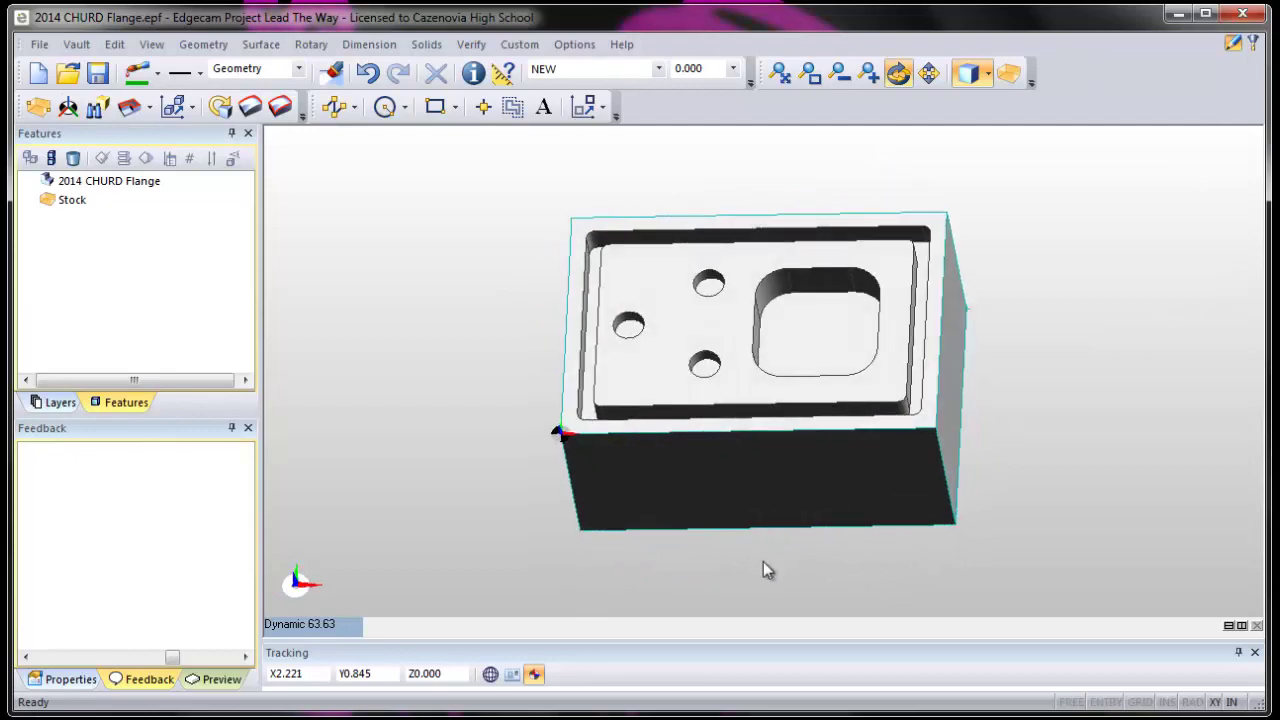
- Run Find Features with the Mill options to detect two 2D Bosses, two 2D Pockets and a Blind hole
{"action": "left_click", "coordinate": [97, 106]}
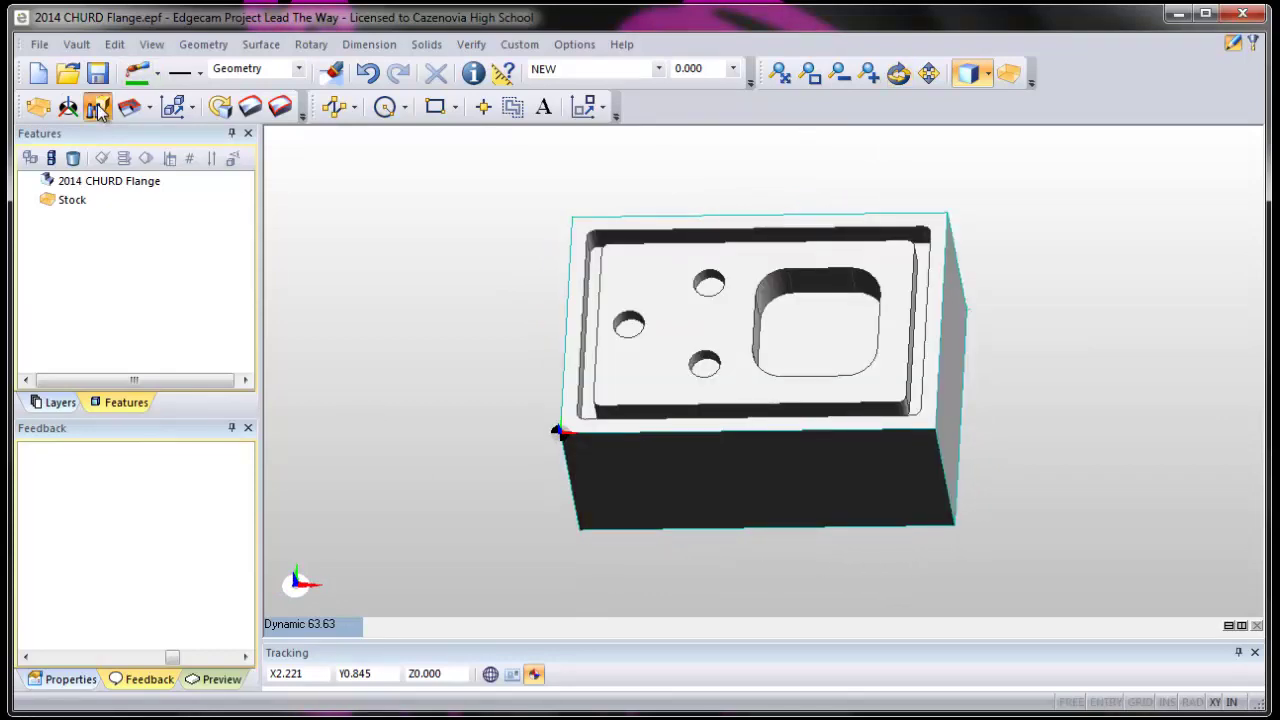
{"action": "left_click", "coordinate": [199, 16]}
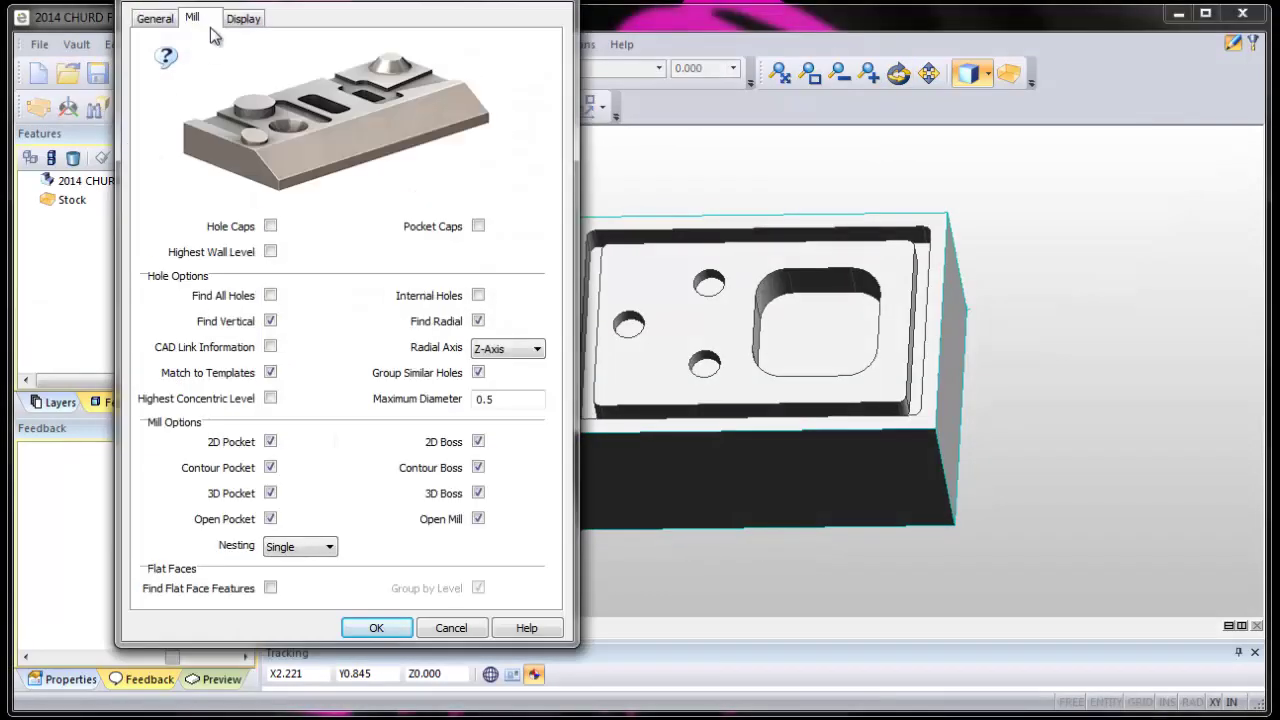
{"action": "mouse_move", "coordinate": [435, 388]}
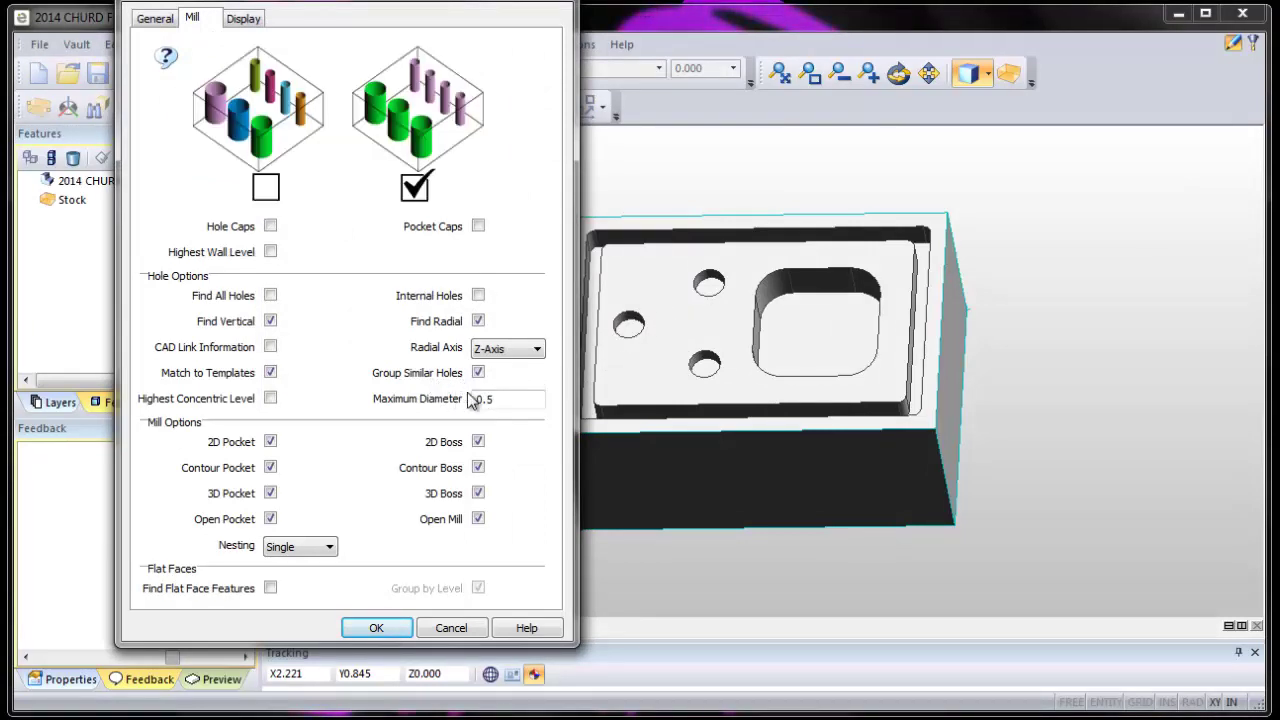
{"action": "mouse_move", "coordinate": [498, 403]}
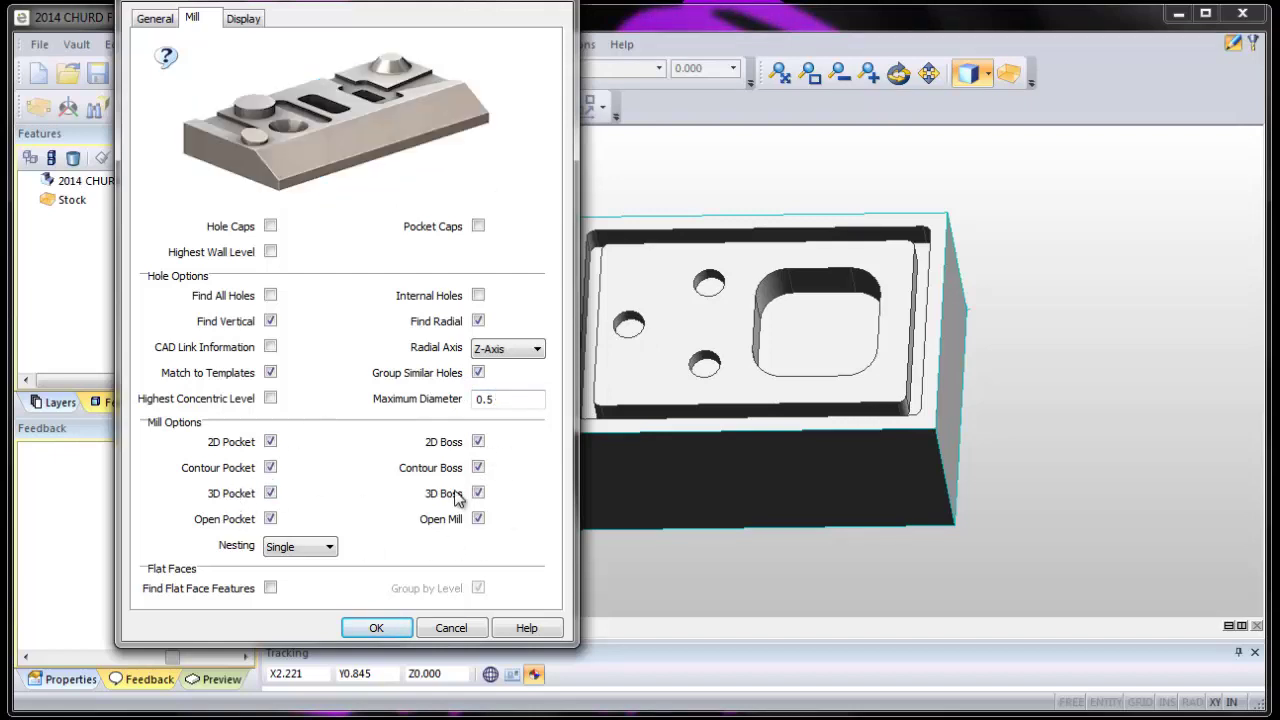
{"action": "left_click", "coordinate": [386, 625]}
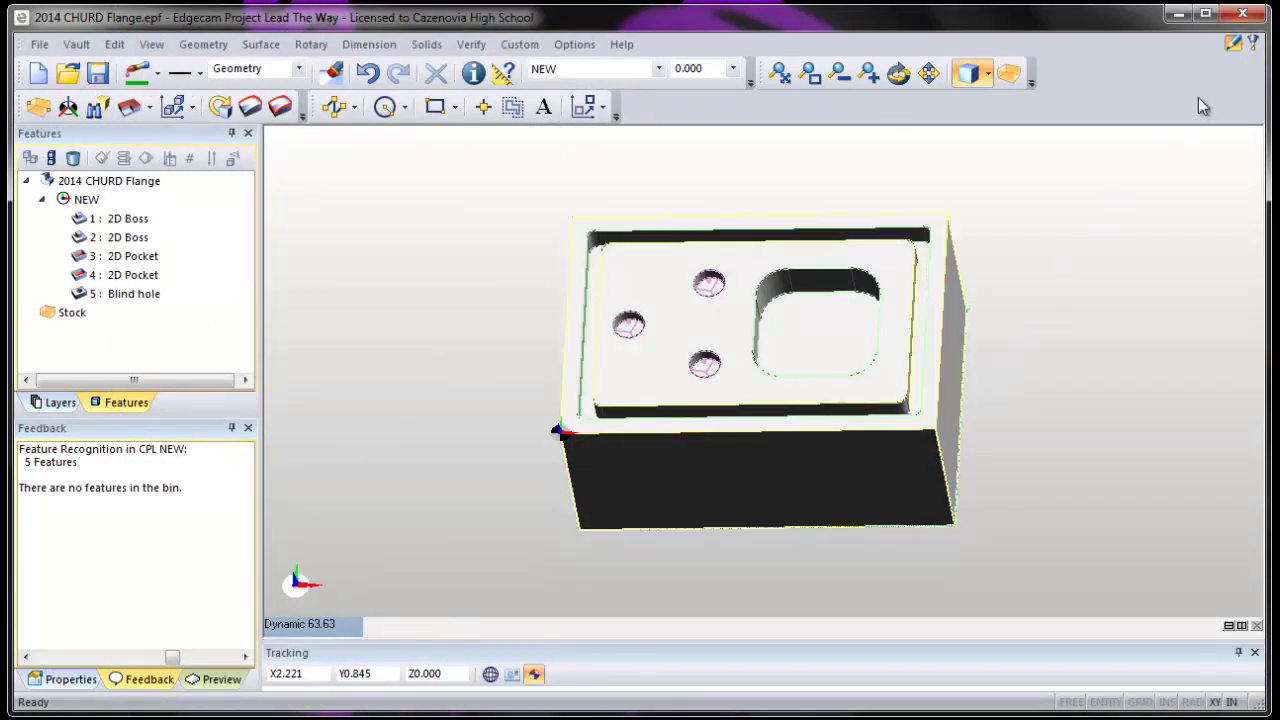
- Start a Mill sequence on intellitek.mcp with NEW as the initial CPL
{"action": "left_click", "coordinate": [1256, 40]}
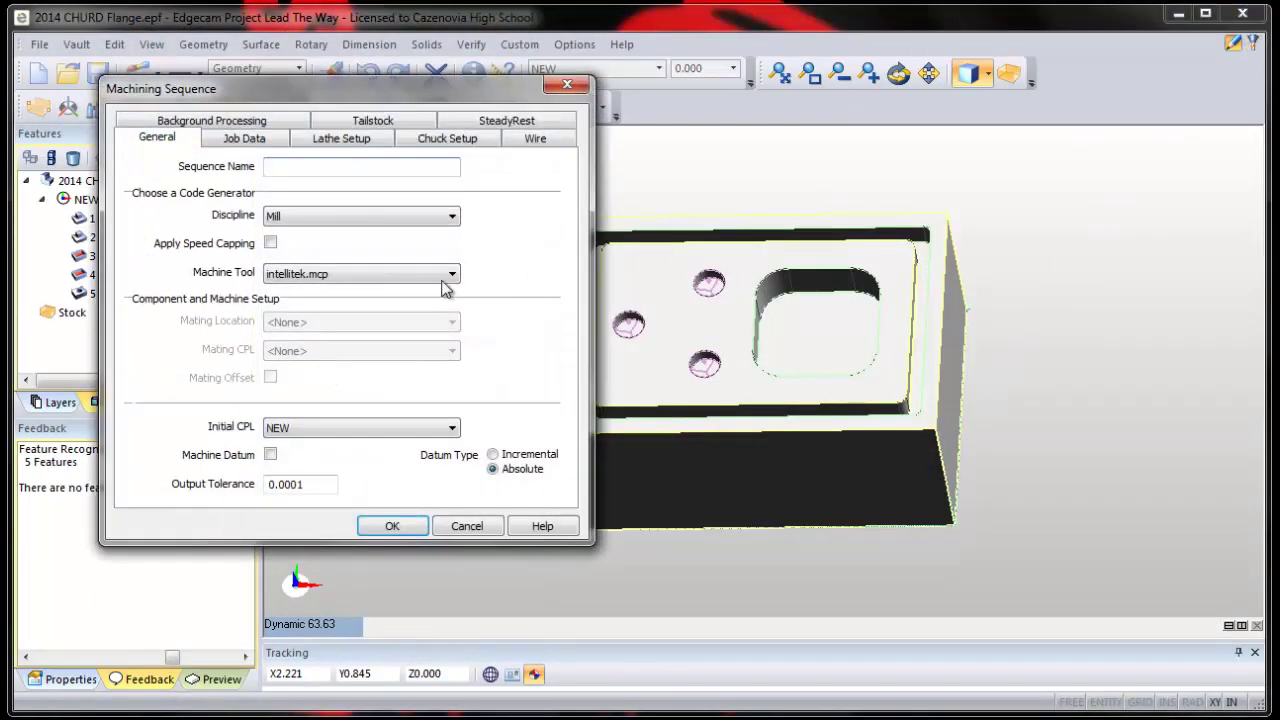
{"action": "left_click", "coordinate": [300, 440]}
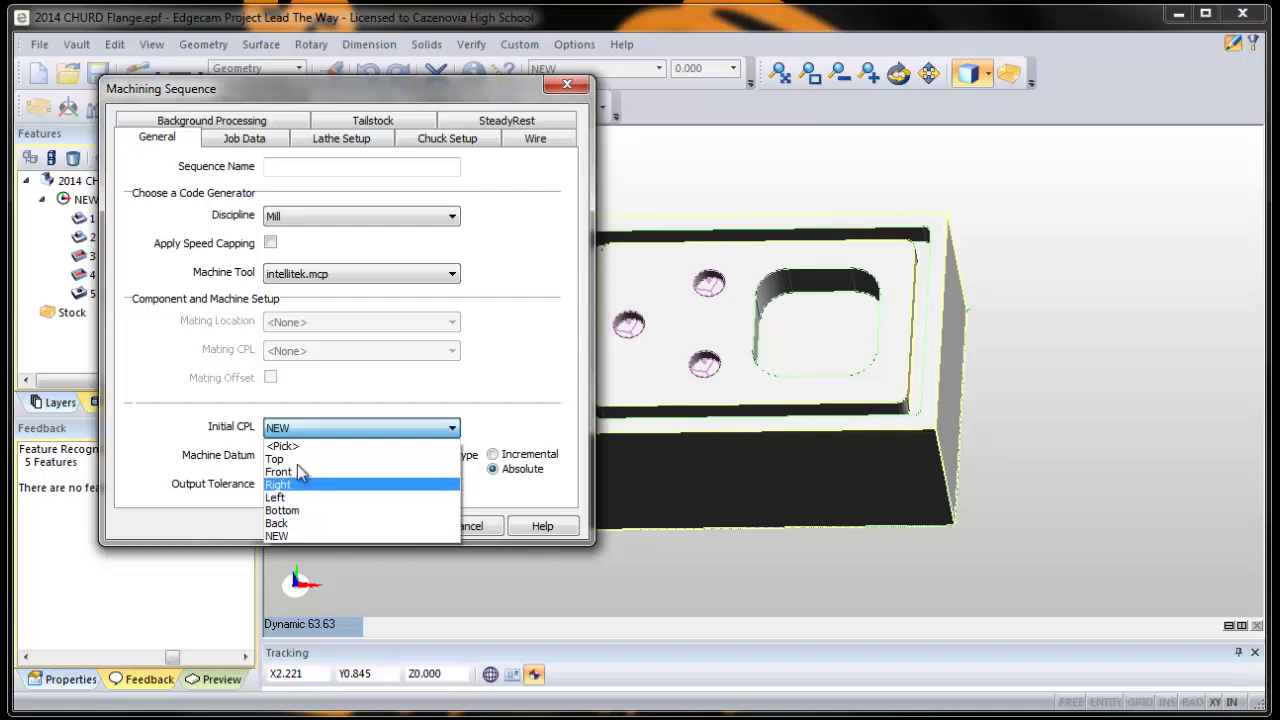
{"action": "left_click", "coordinate": [301, 427]}
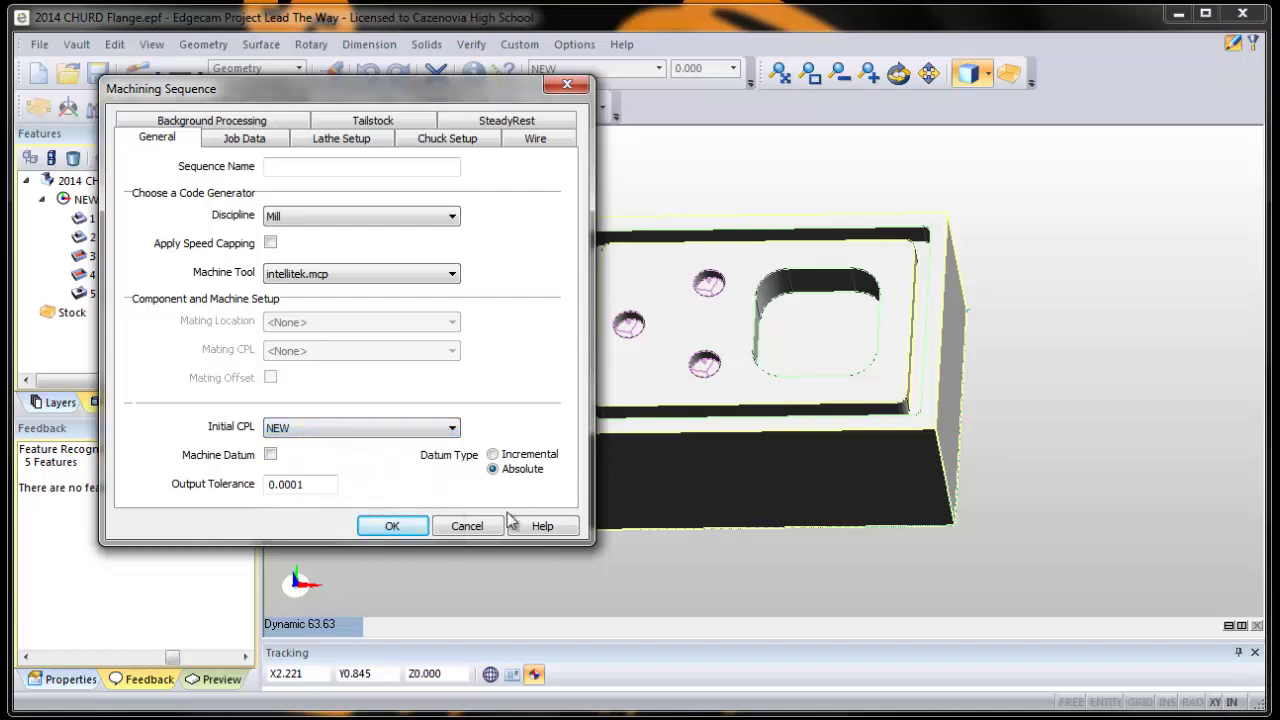
{"action": "left_click", "coordinate": [391, 526]}
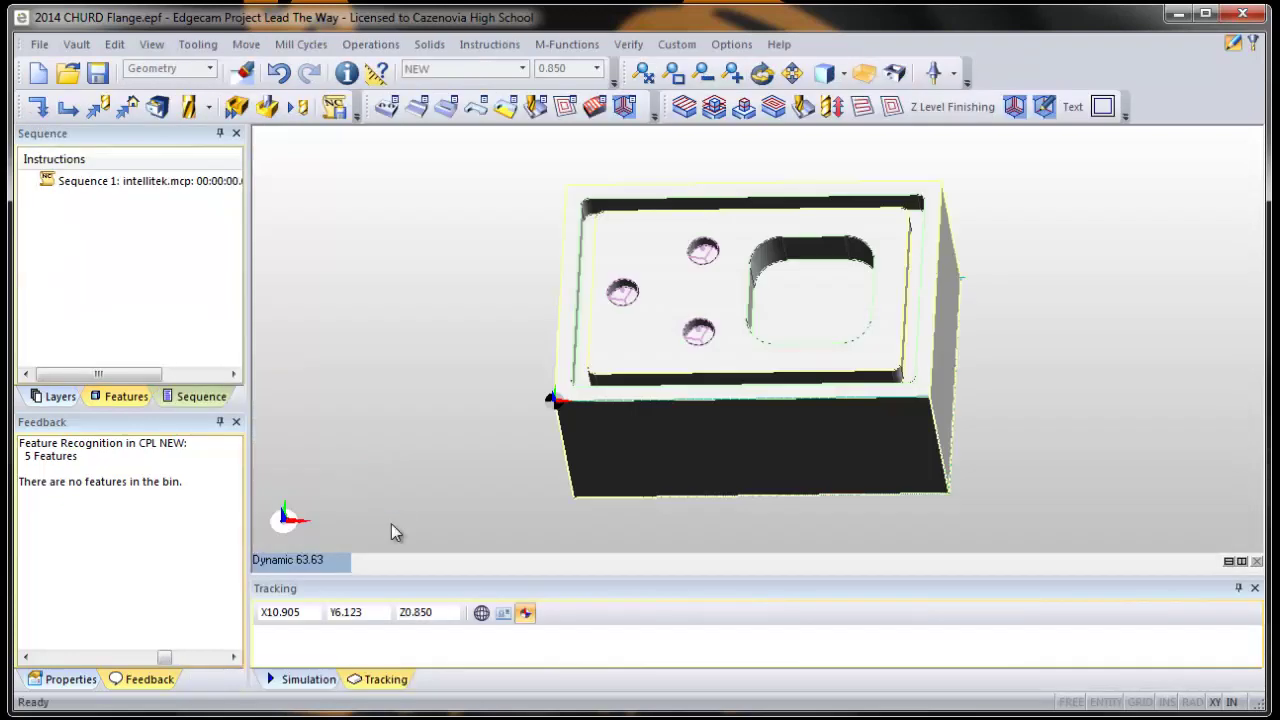
- Show the Features list under CPL NEW and inspect the large 2D Pocket, then deselect it
{"action": "left_click", "coordinate": [141, 398]}
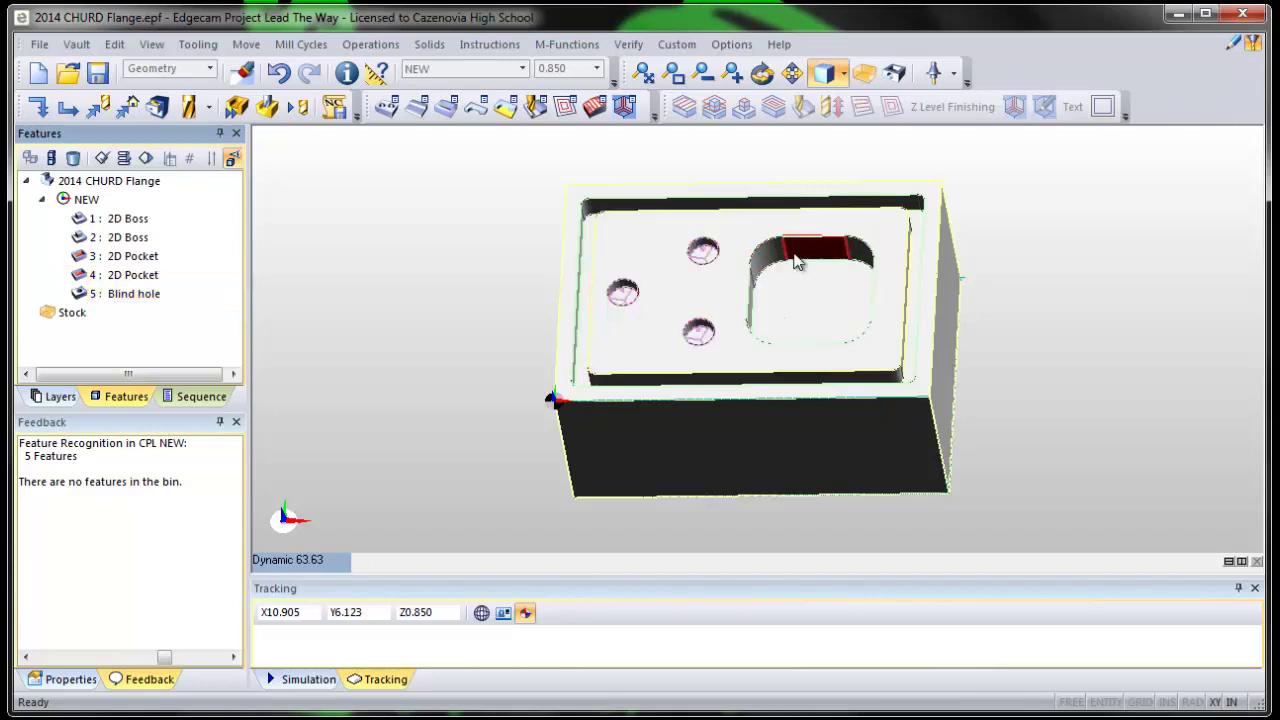
{"action": "left_click", "coordinate": [822, 245]}
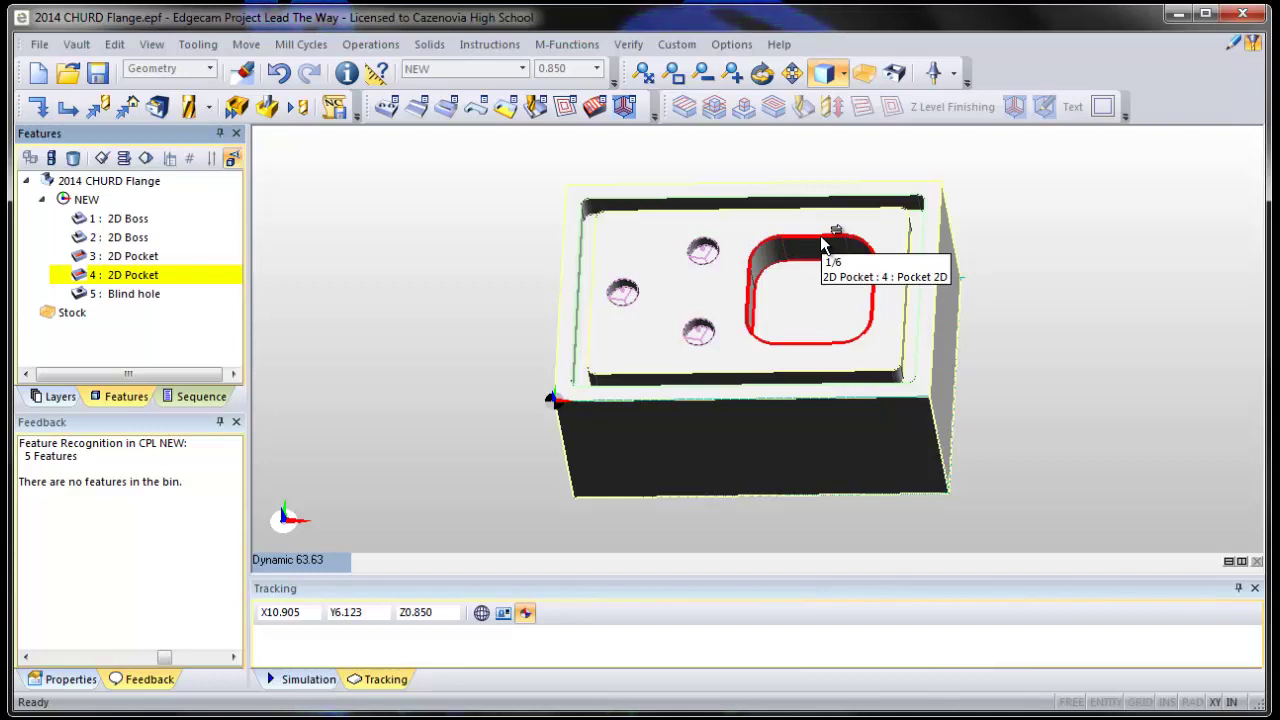
{"action": "left_click", "coordinate": [531, 177]}
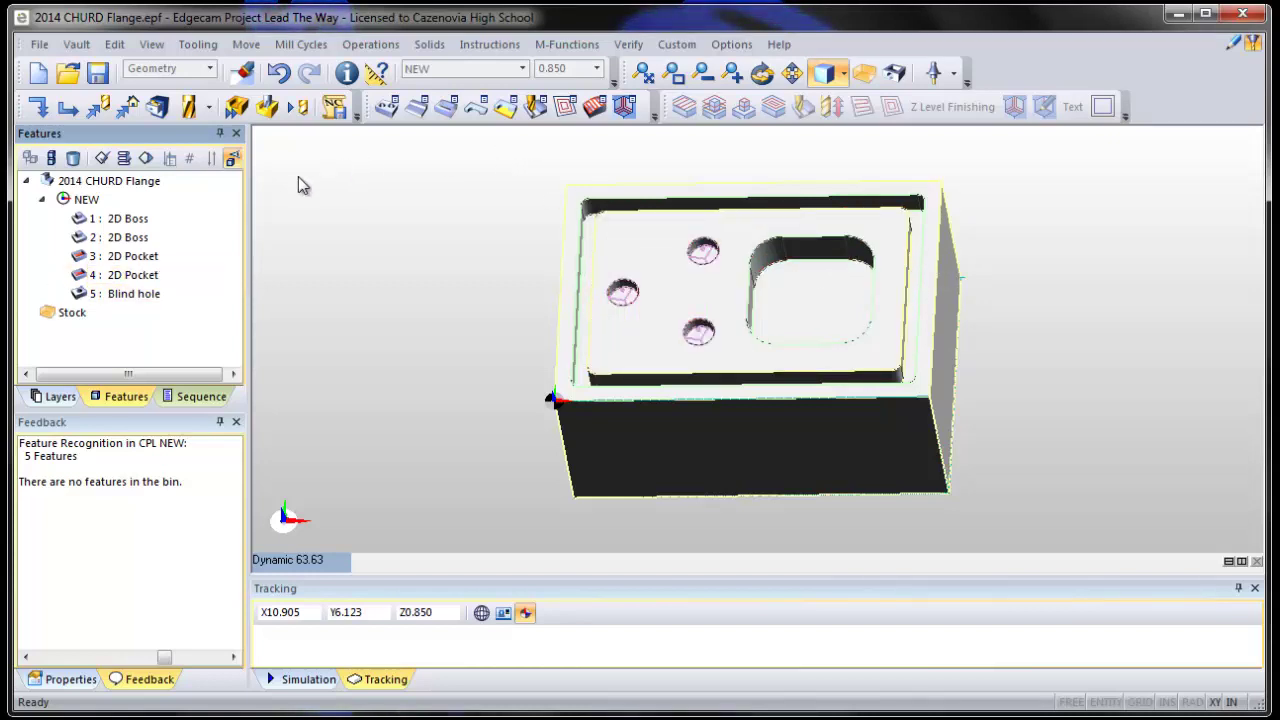
- Start a Hole Operation and select the three blind holes
{"action": "left_click", "coordinate": [384, 110]}
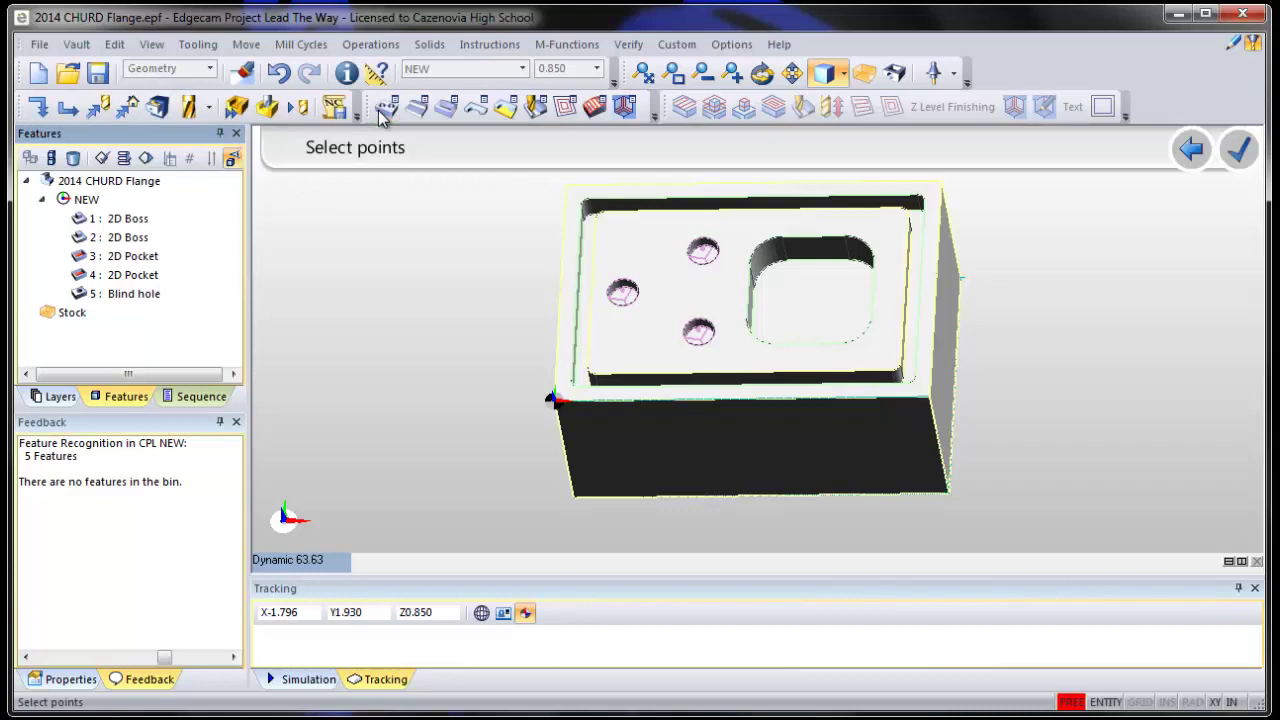
{"action": "left_click", "coordinate": [623, 292]}
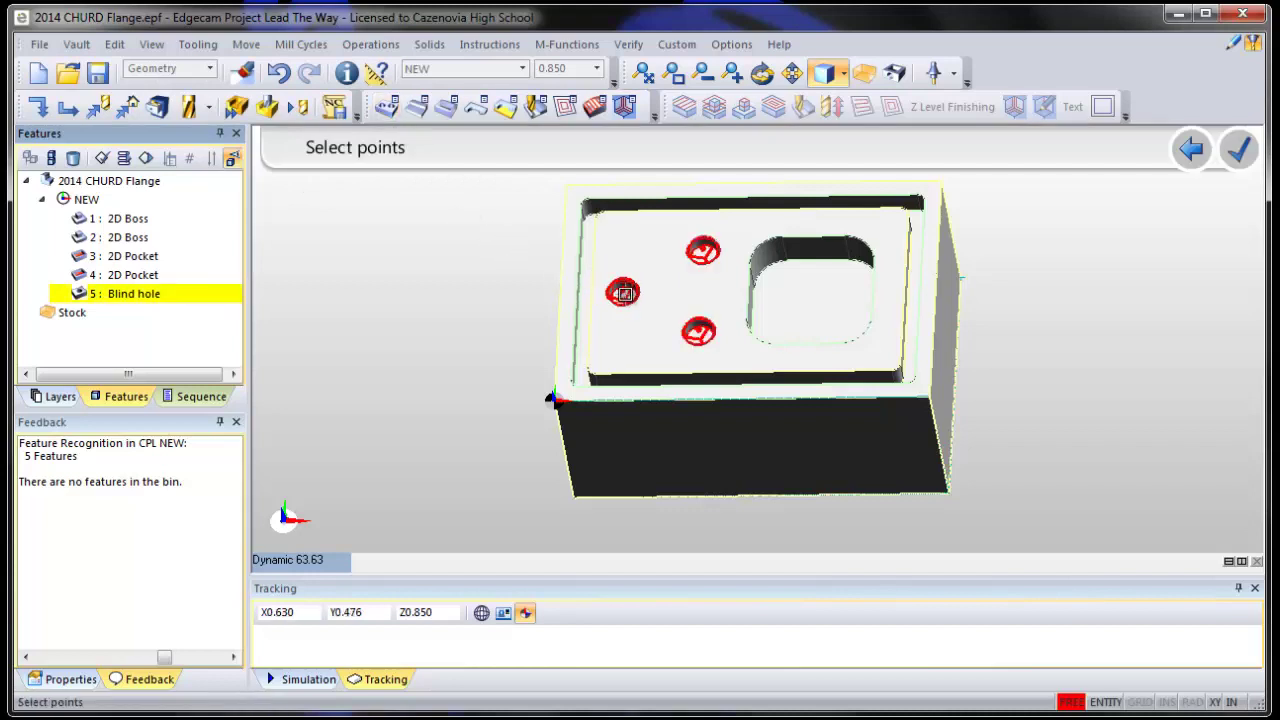
{"action": "left_click", "coordinate": [623, 292]}
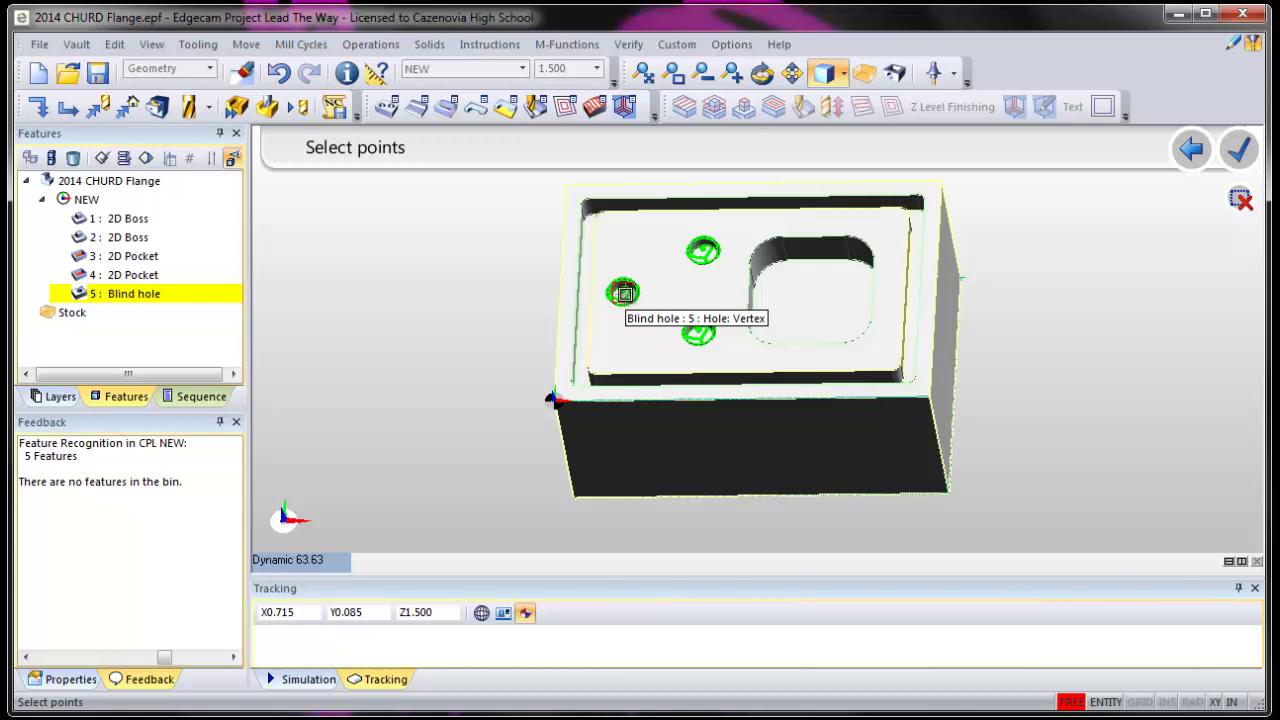
{"action": "left_click", "coordinate": [1238, 150]}
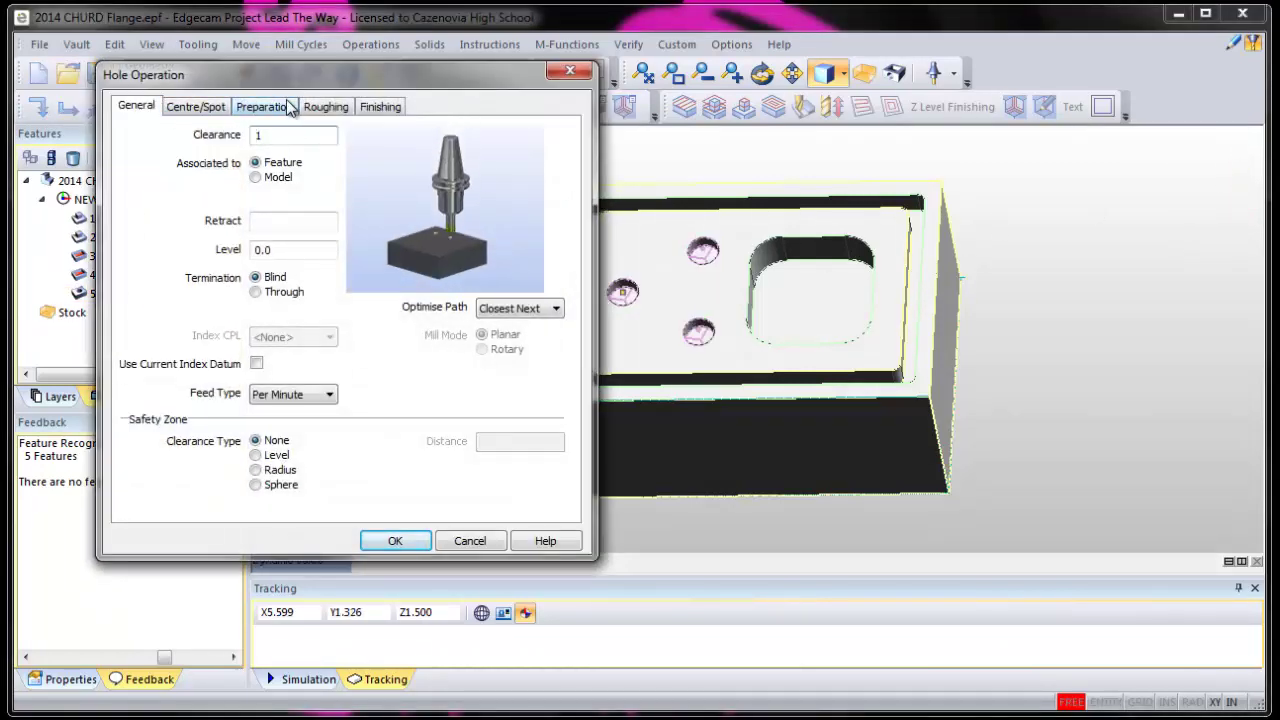
- Assign the CIM T03 1/4 End Mill from the ToolStore and confirm the Hole Operation
{"action": "left_click", "coordinate": [324, 106]}
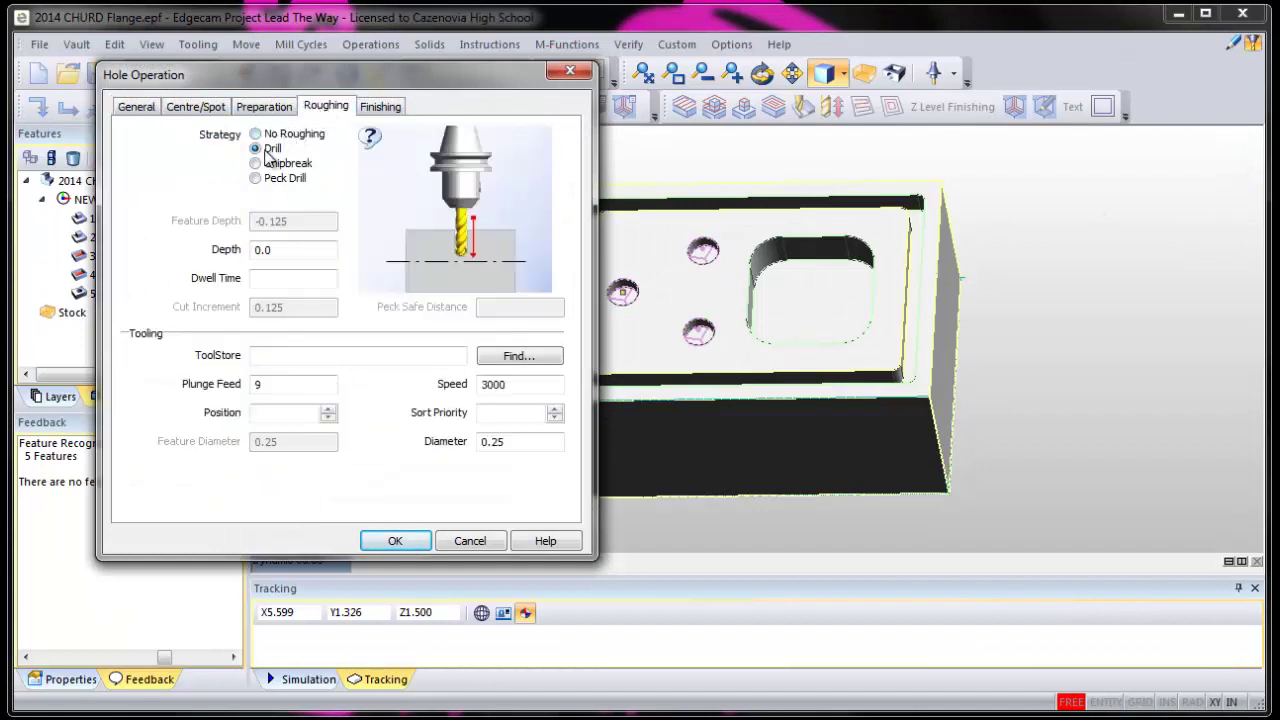
{"action": "left_click", "coordinate": [505, 360]}
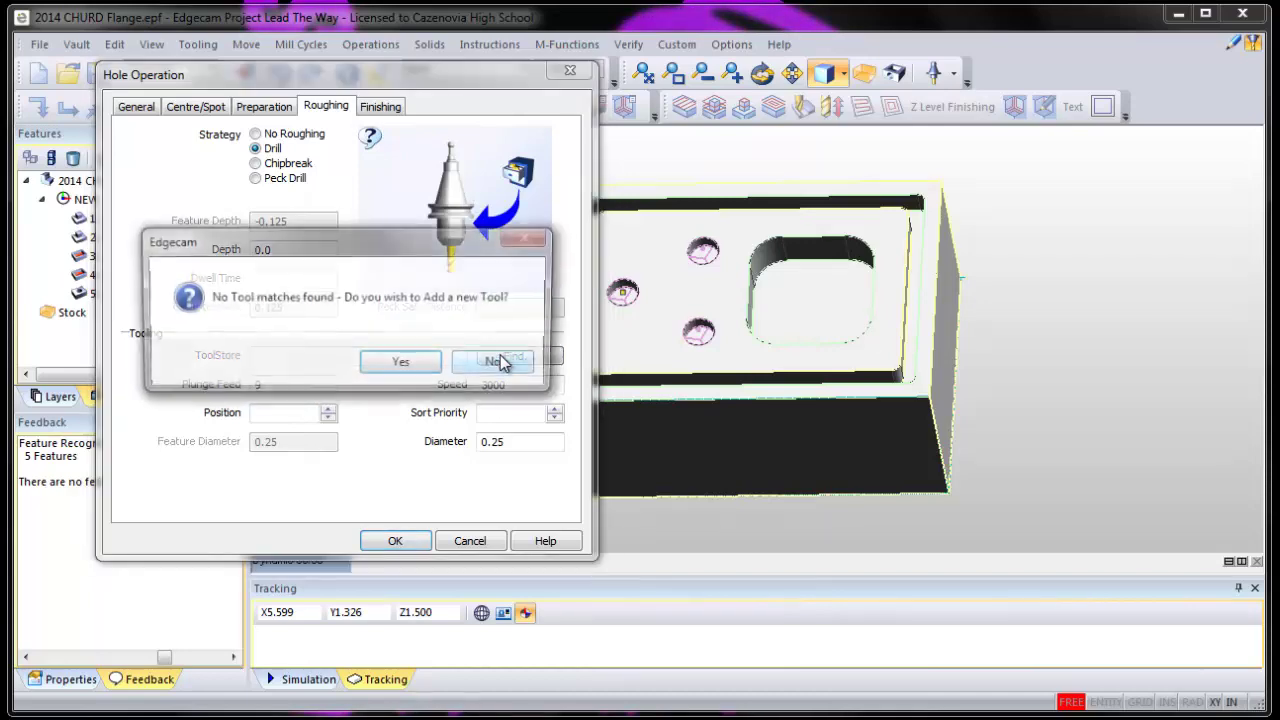
{"action": "left_click", "coordinate": [477, 368]}
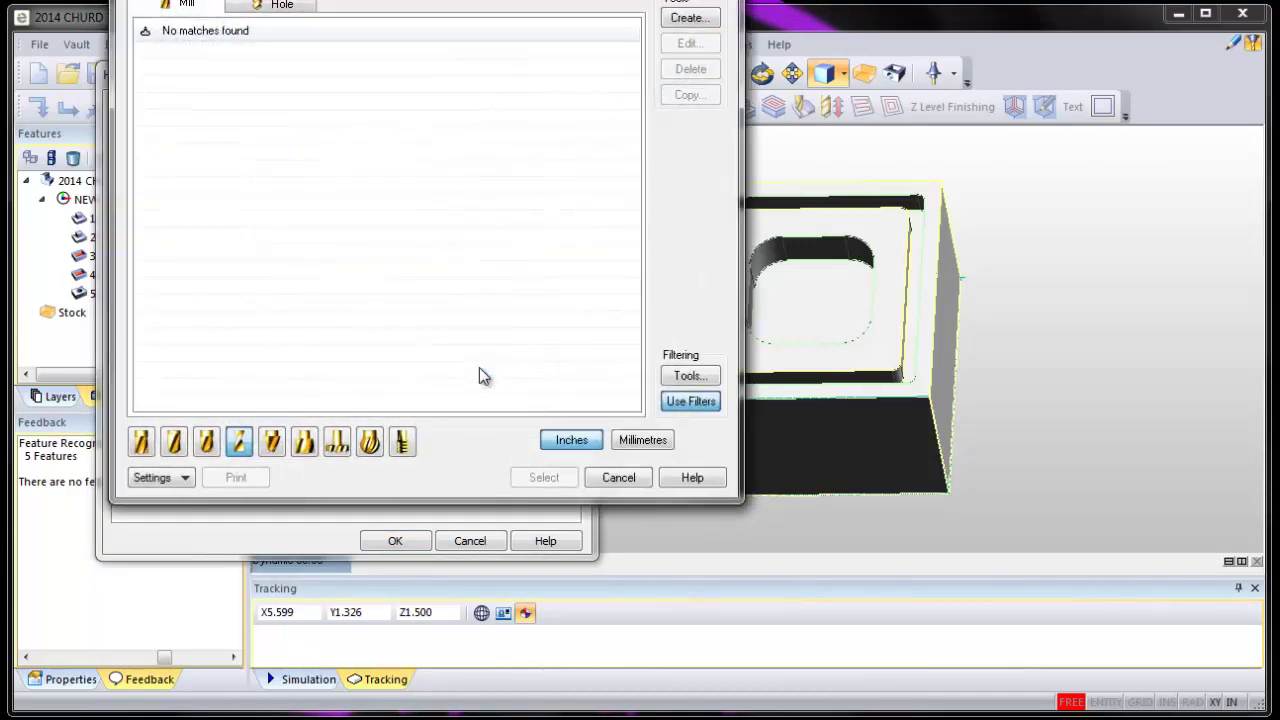
{"action": "left_click", "coordinate": [142, 443]}
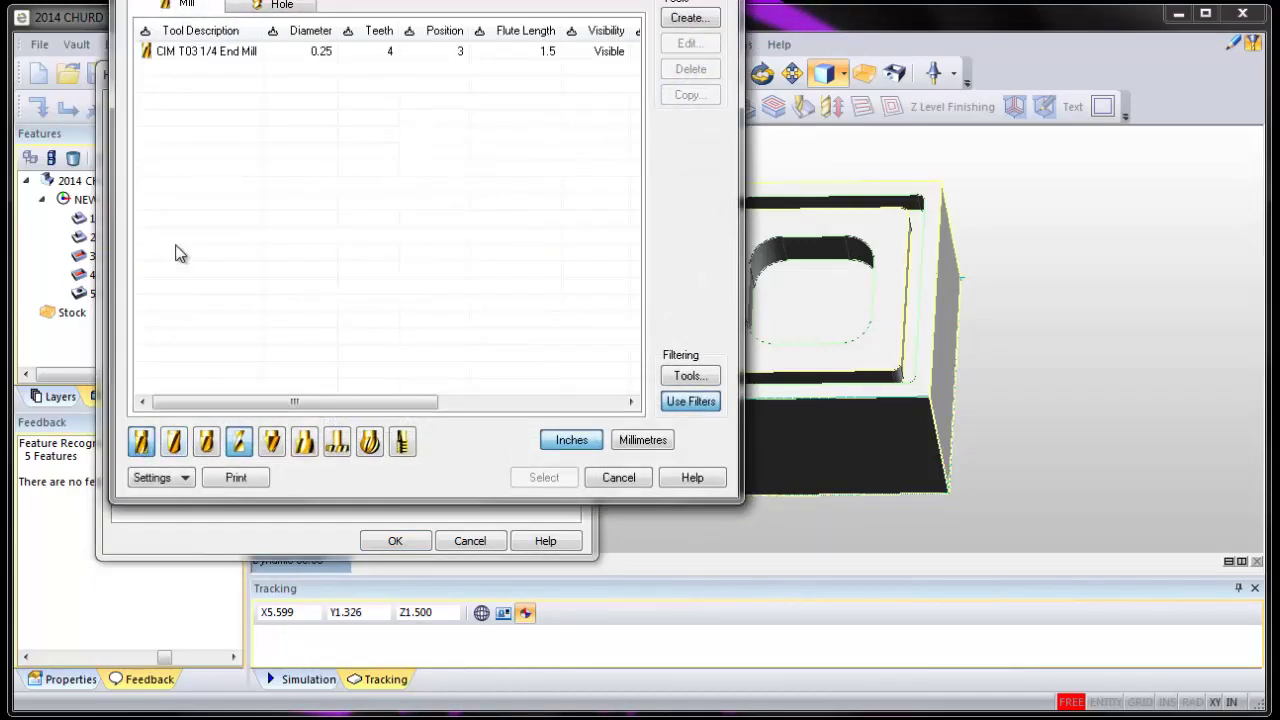
{"action": "left_click", "coordinate": [197, 55]}
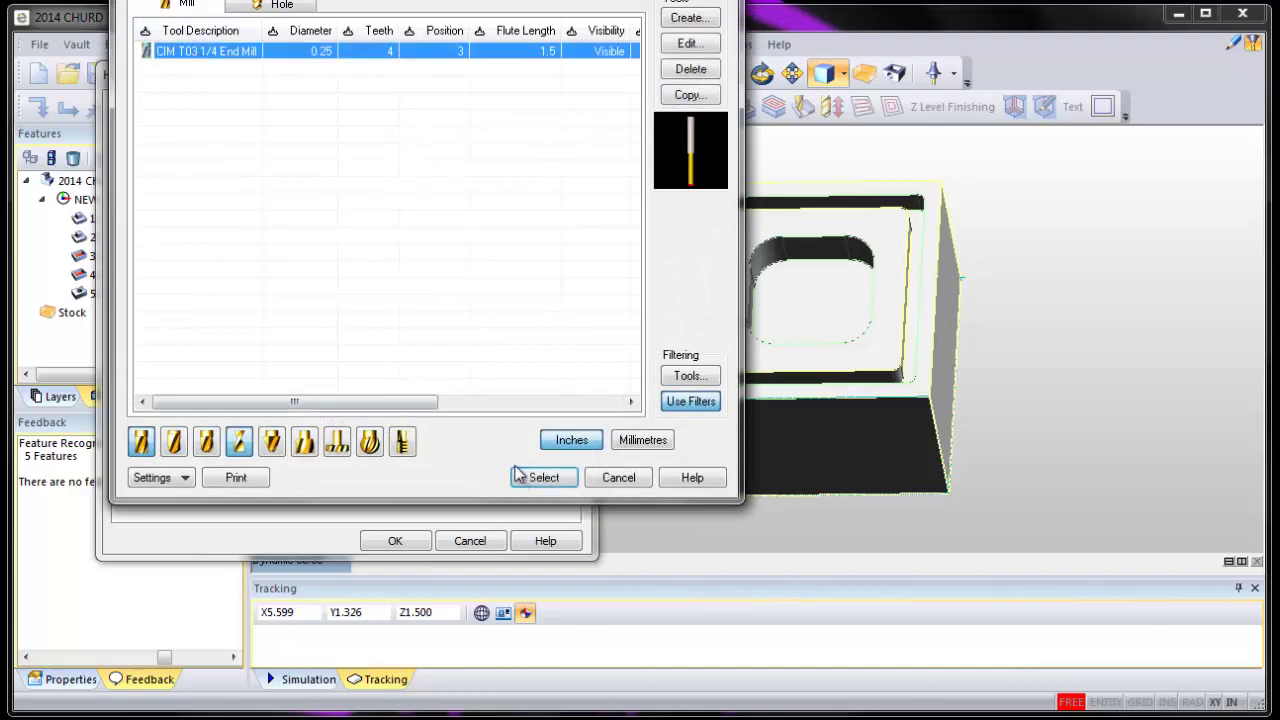
{"action": "left_click", "coordinate": [516, 476]}
{"action": "left_click", "coordinate": [400, 536]}
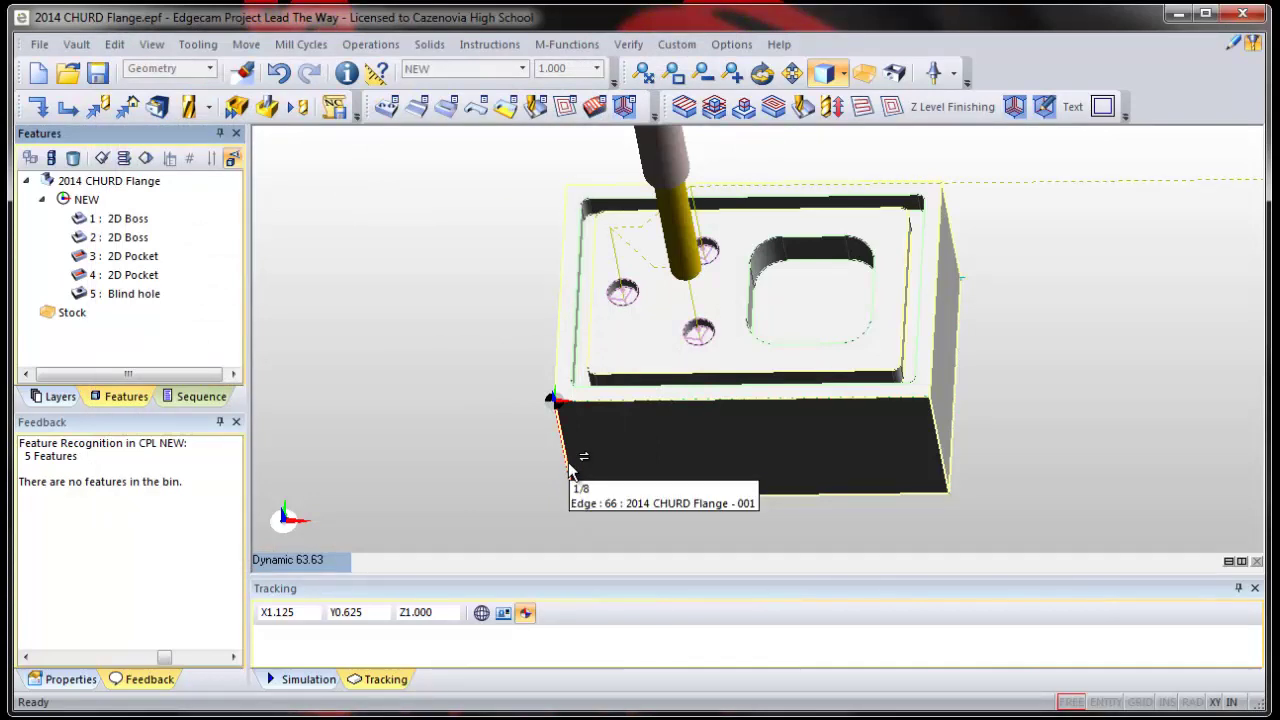
- Start a Roughing Operation on the 2D Pocket, skipping boundary selection
{"action": "left_click", "coordinate": [446, 108]}
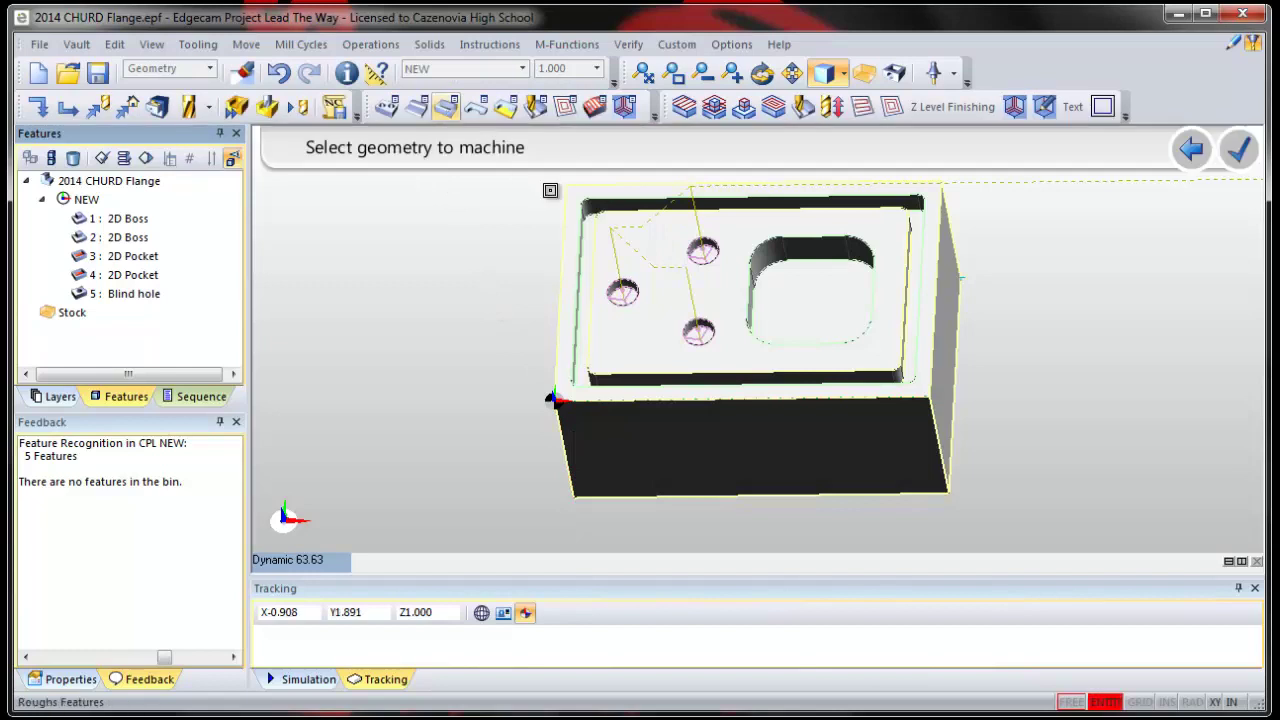
{"action": "left_click", "coordinate": [852, 237]}
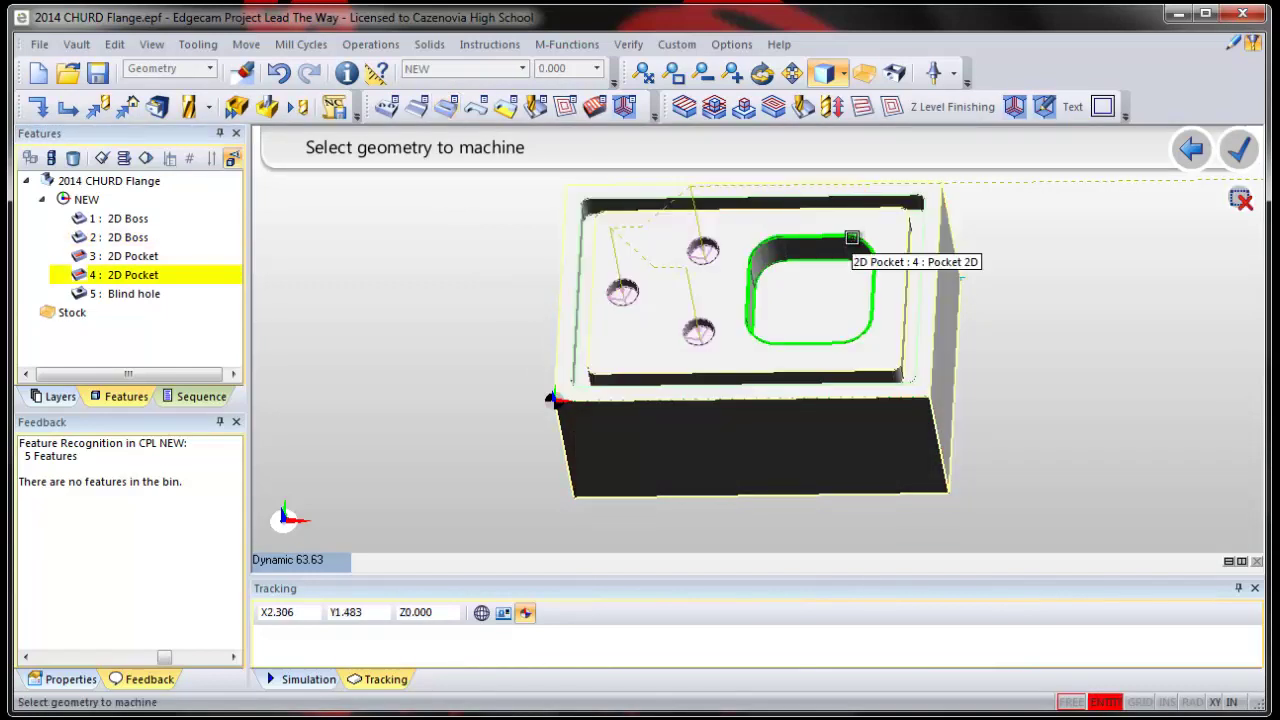
{"action": "right_click", "coordinate": [853, 308]}
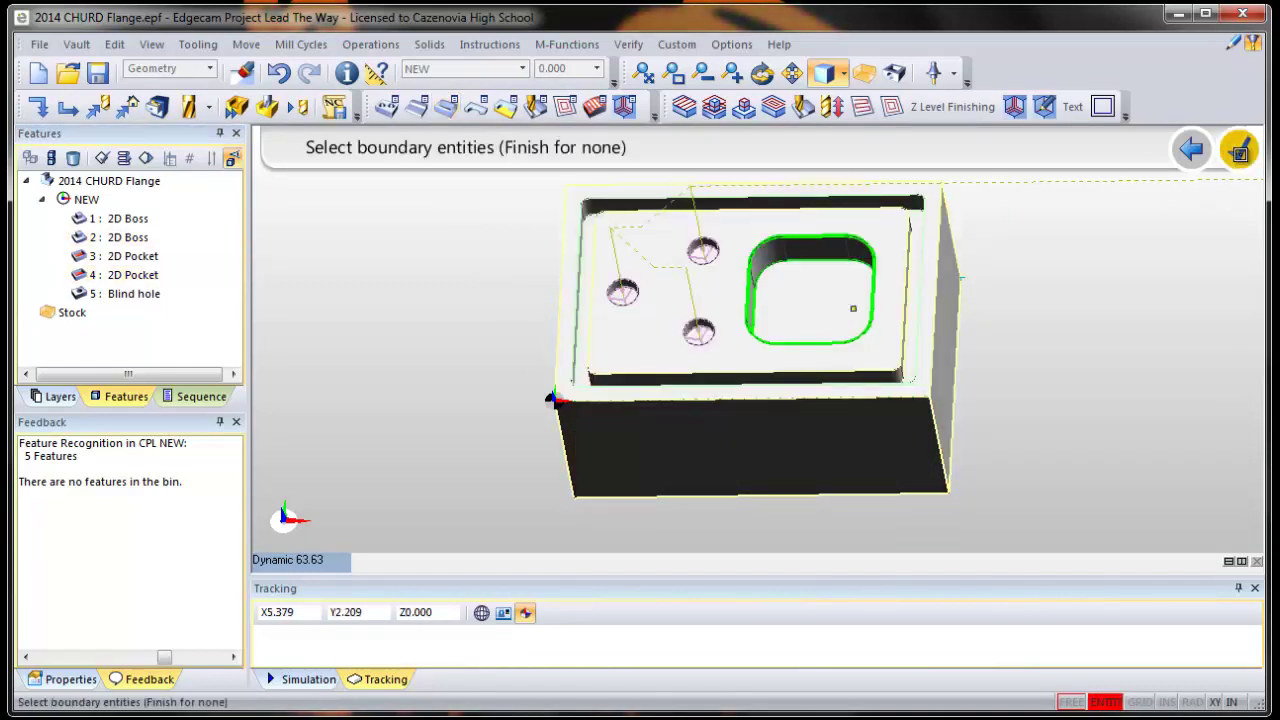
{"action": "right_click", "coordinate": [853, 308]}
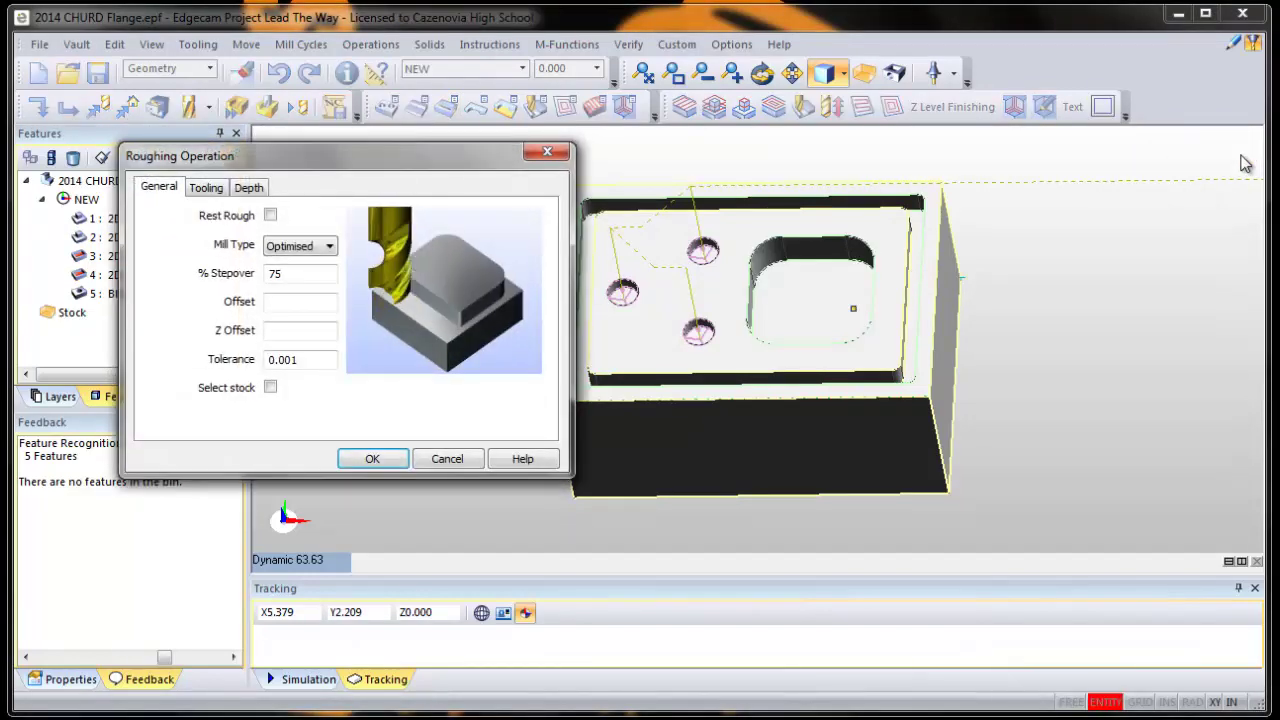
- Give the roughing operation the CIM T07 1/2 End Mill and confirm it
{"action": "left_click", "coordinate": [206, 187]}
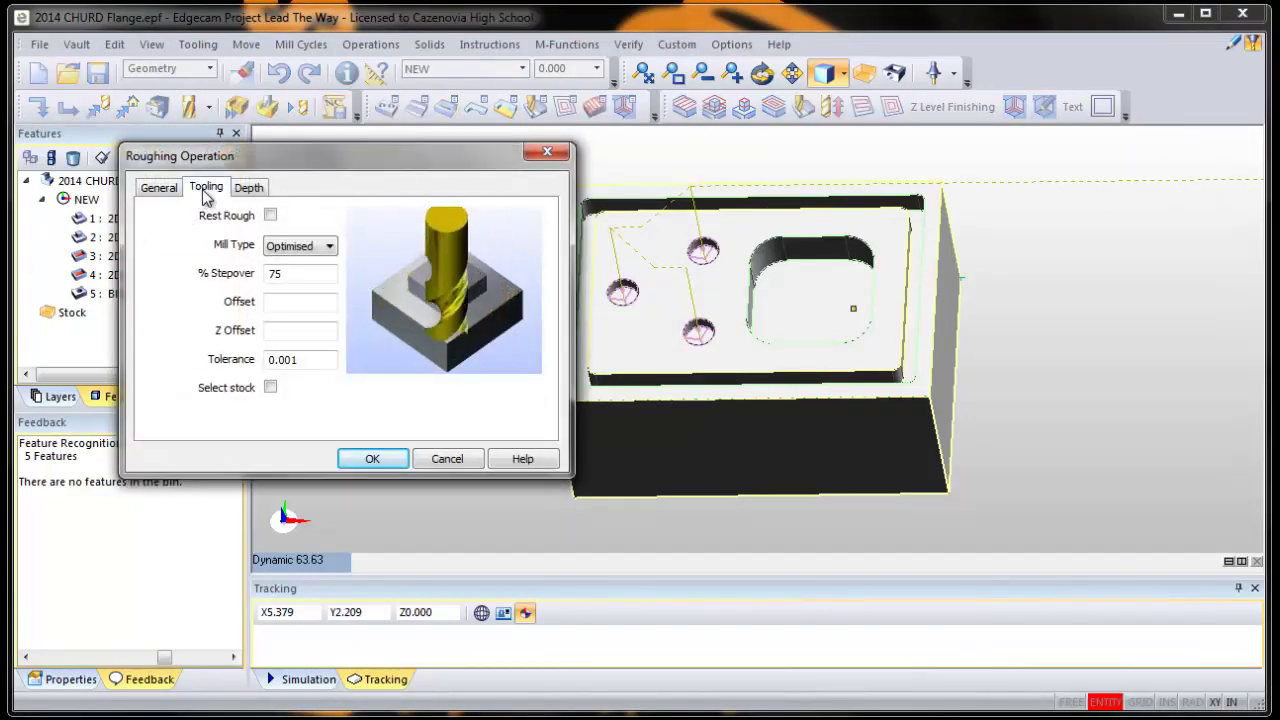
{"action": "left_click", "coordinate": [503, 389]}
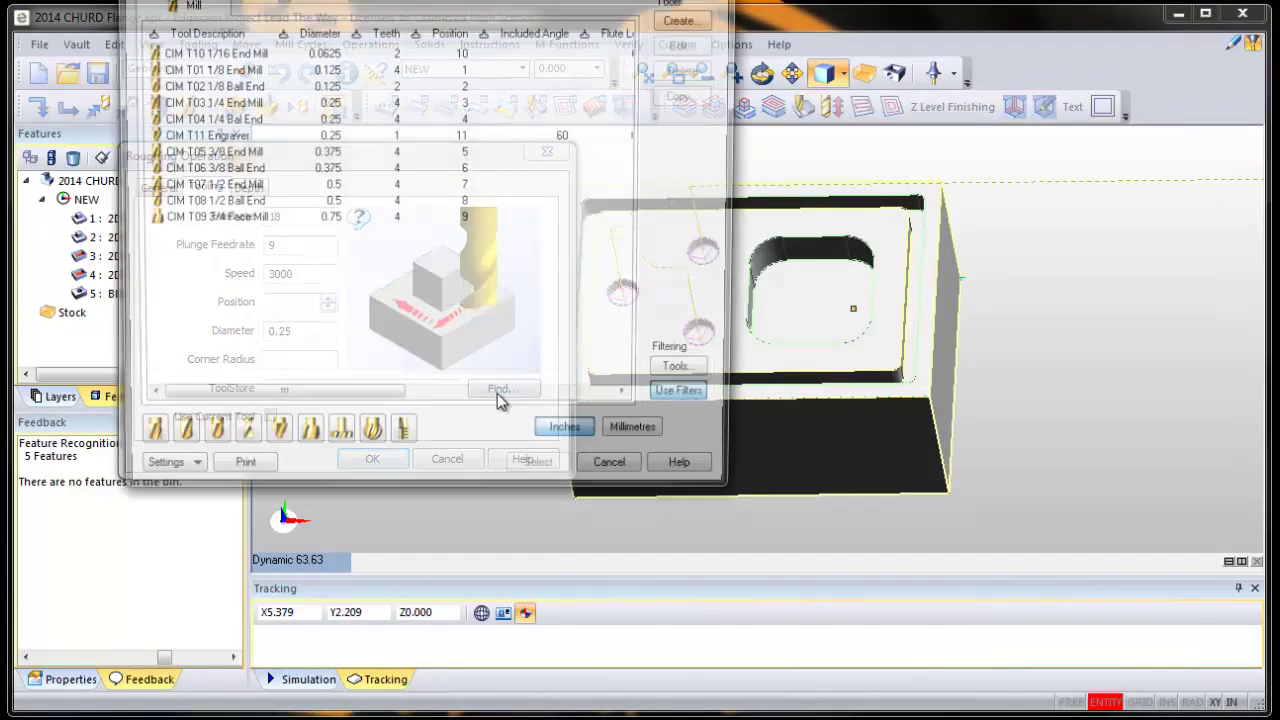
{"action": "left_click", "coordinate": [238, 190]}
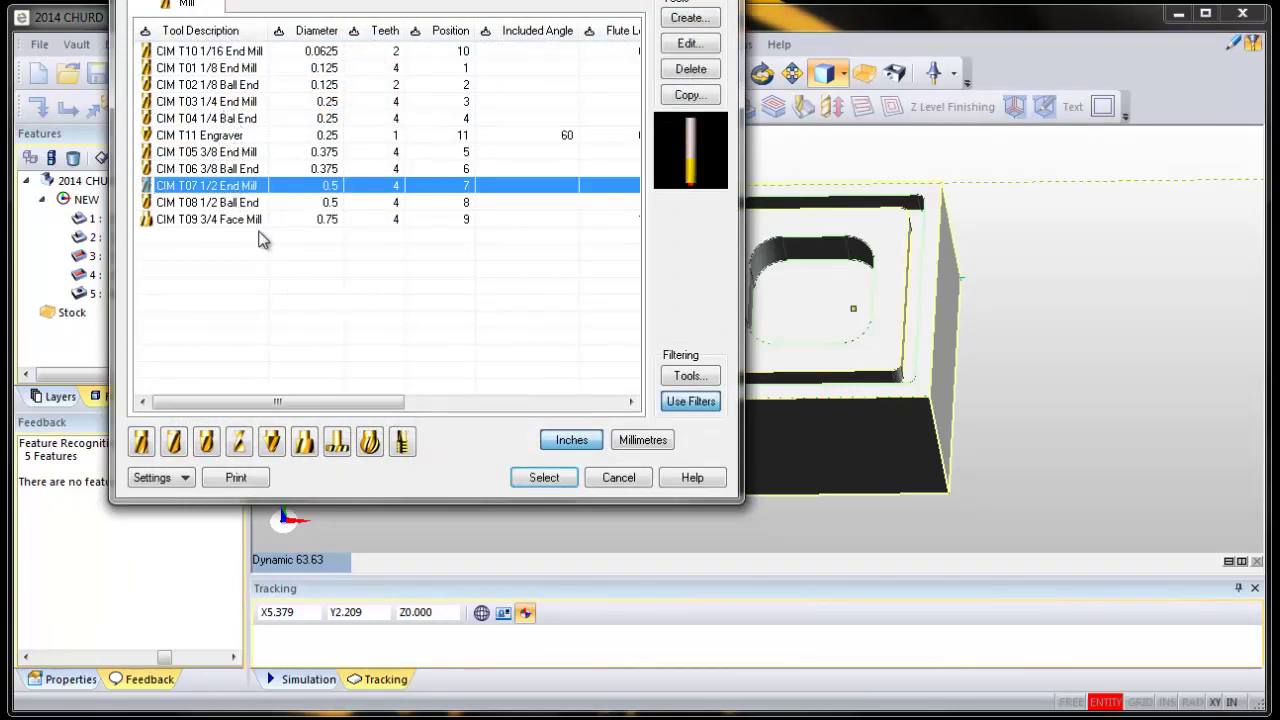
{"action": "left_click", "coordinate": [546, 480]}
{"action": "left_click", "coordinate": [392, 461]}
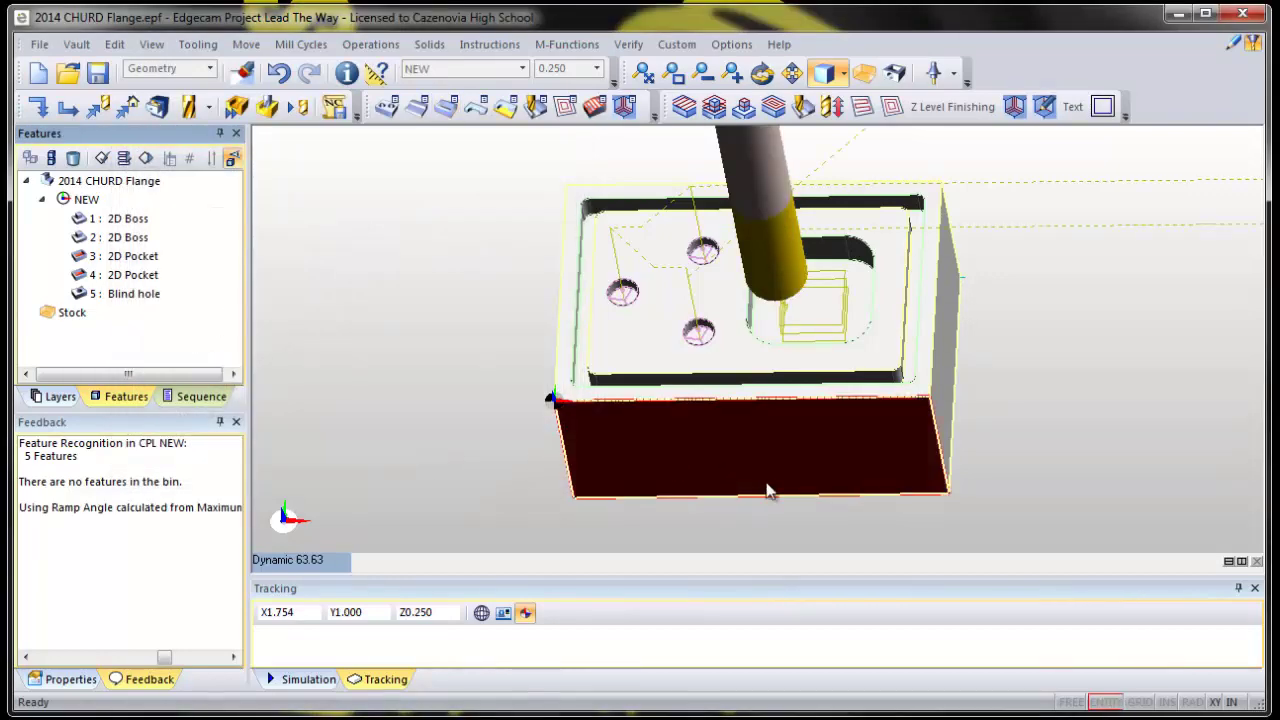
{"action": "middle_click_drag", "start_coordinate": [723, 484], "coordinate": [691, 457]}
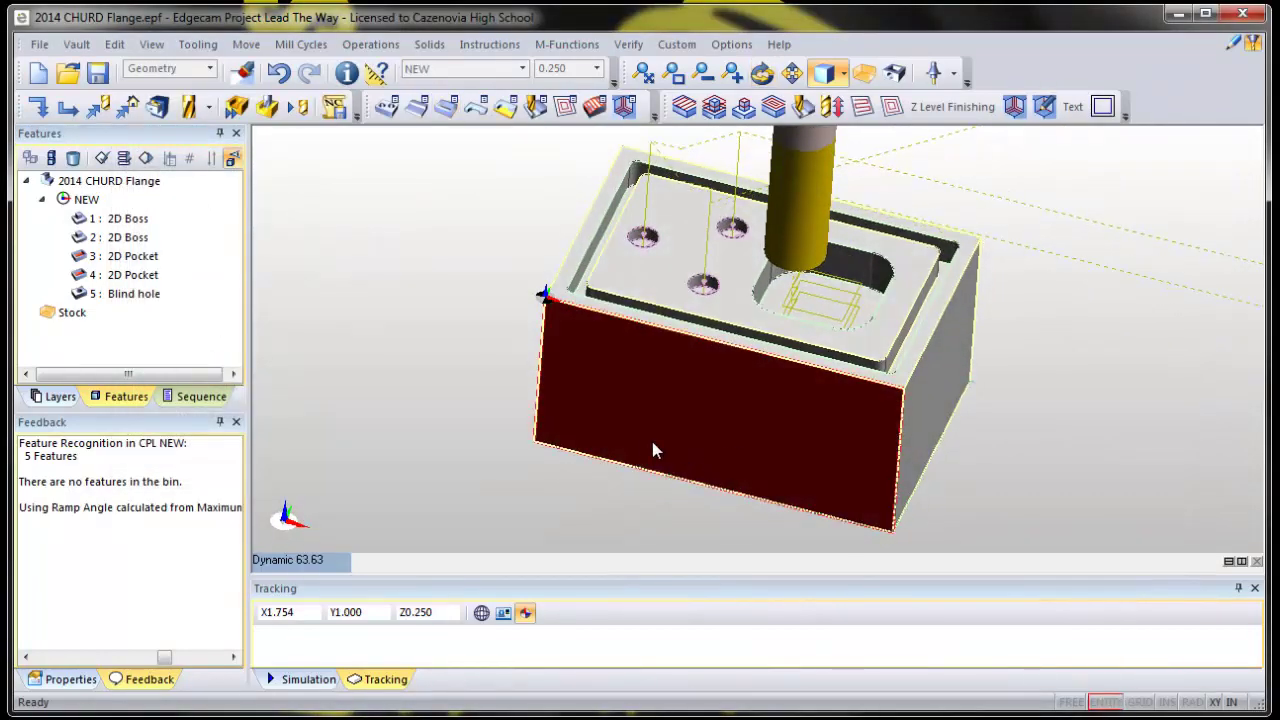
- Start a Profiling Operation on the 2D Boss profile, skipping boundary selection
{"action": "left_click", "coordinate": [476, 107]}
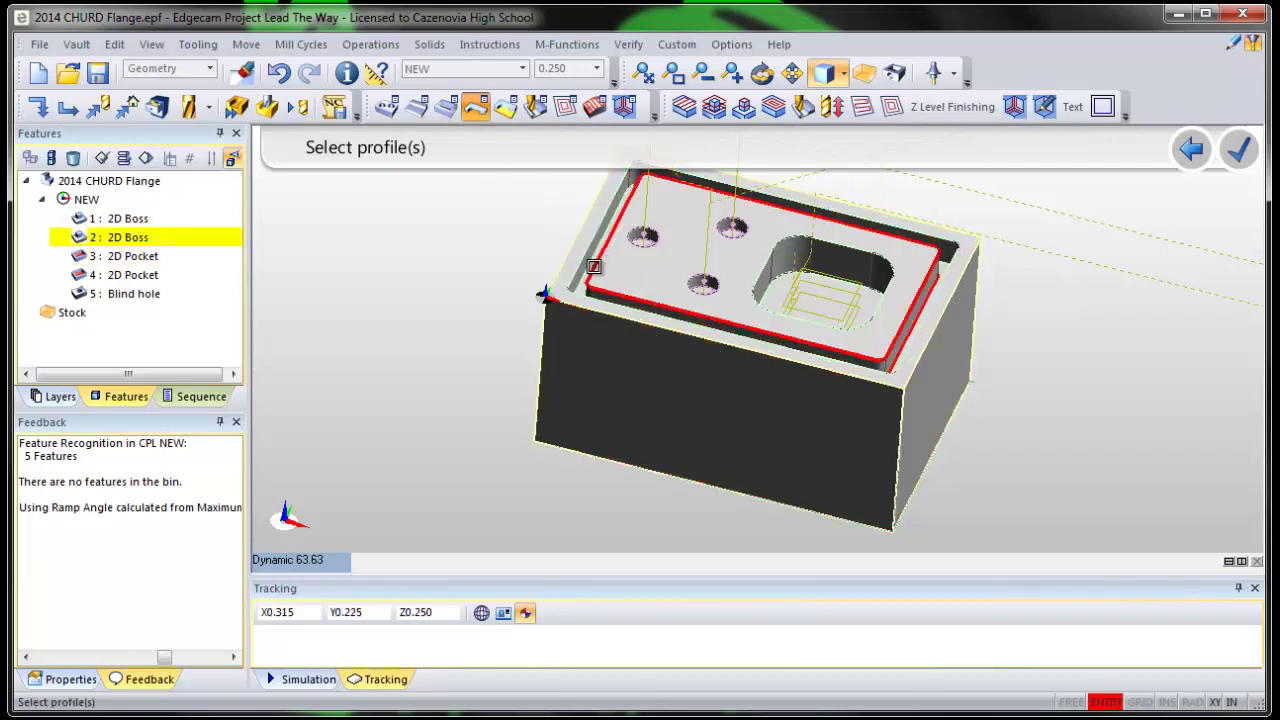
{"action": "left_click", "coordinate": [593, 267]}
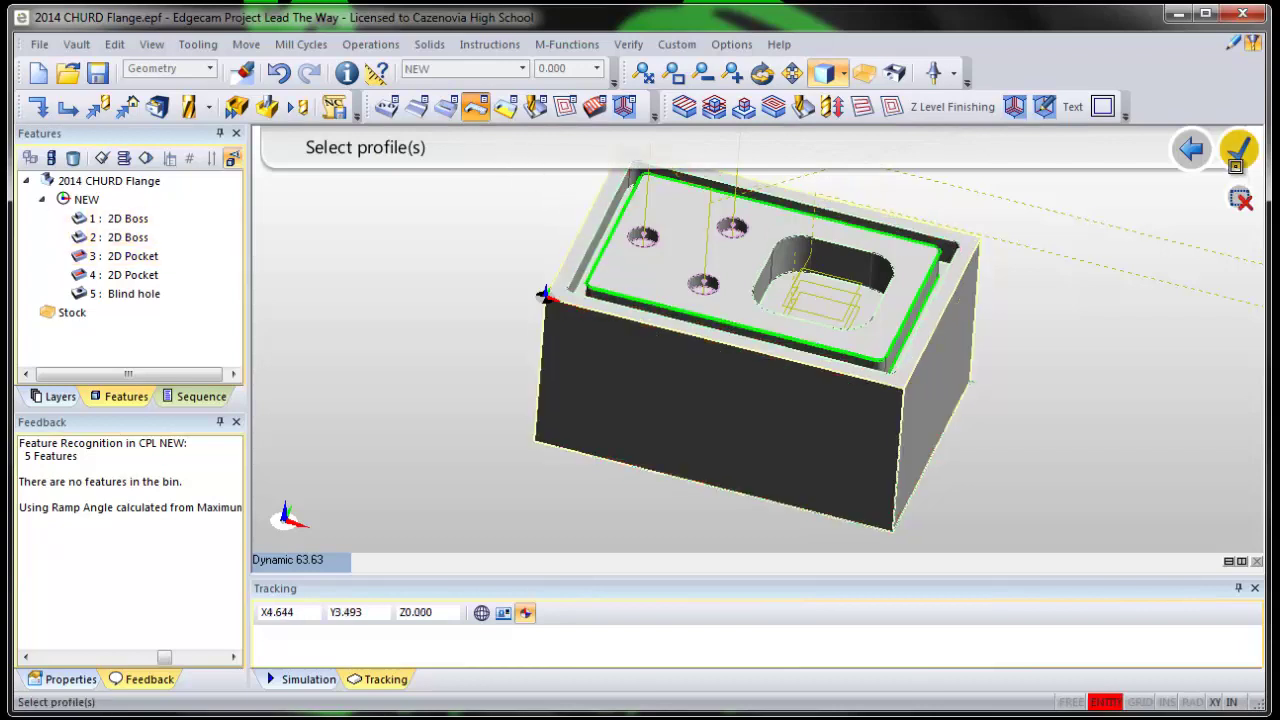
{"action": "left_click", "coordinate": [1237, 152]}
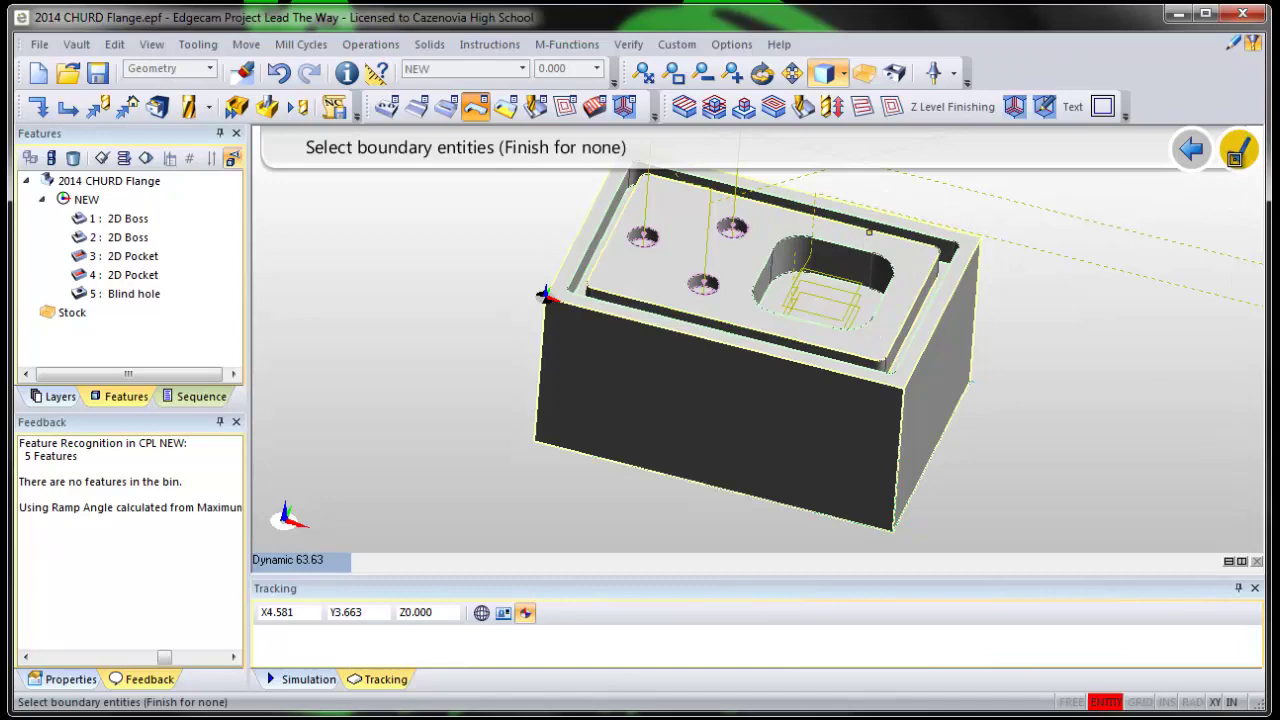
{"action": "left_click", "coordinate": [1237, 154]}
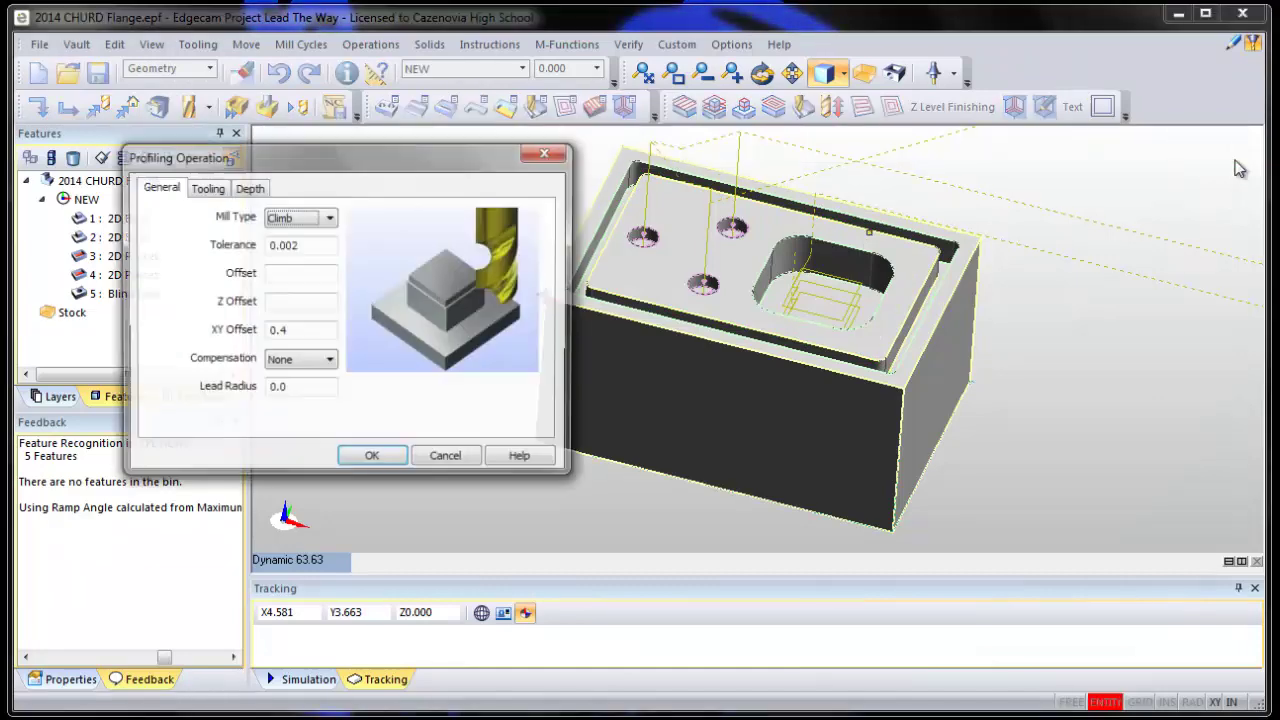
- Give the profiling operation the CIM T02 1/8 Ball End and confirm it
{"action": "left_click", "coordinate": [219, 194]}
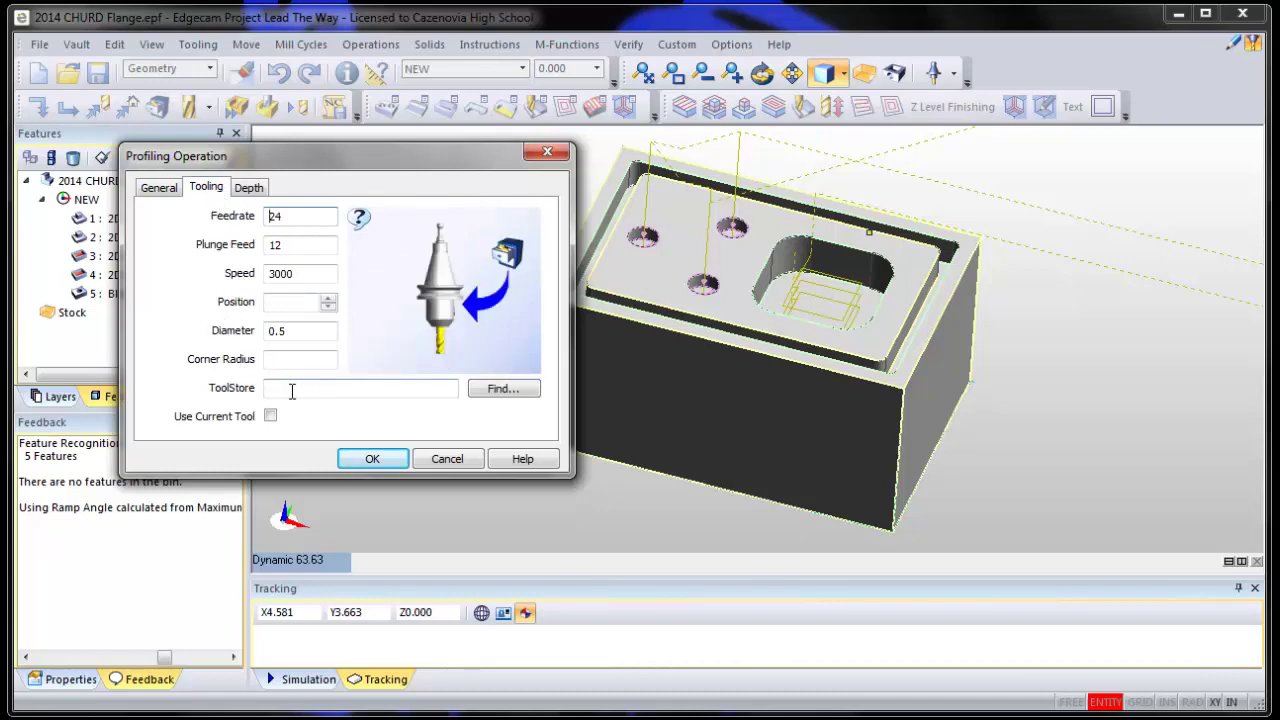
{"action": "left_click", "coordinate": [503, 390]}
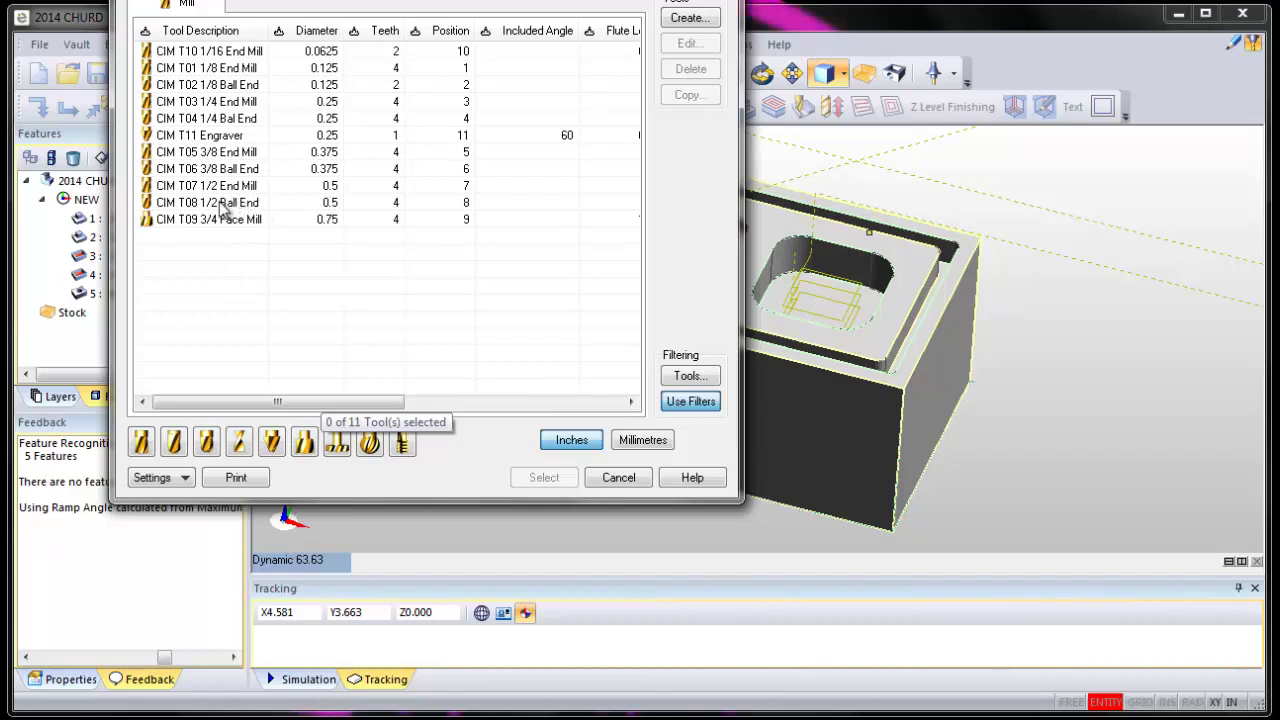
{"action": "left_click", "coordinate": [240, 86]}
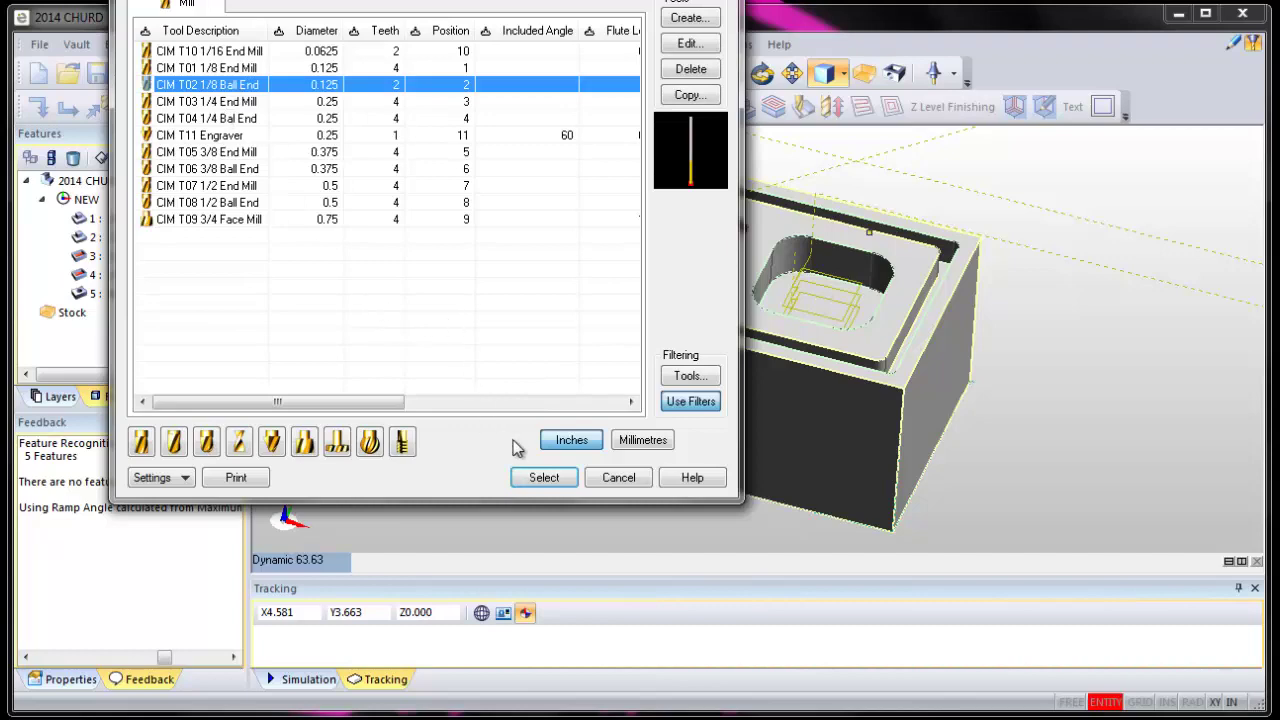
{"action": "left_click", "coordinate": [552, 479]}
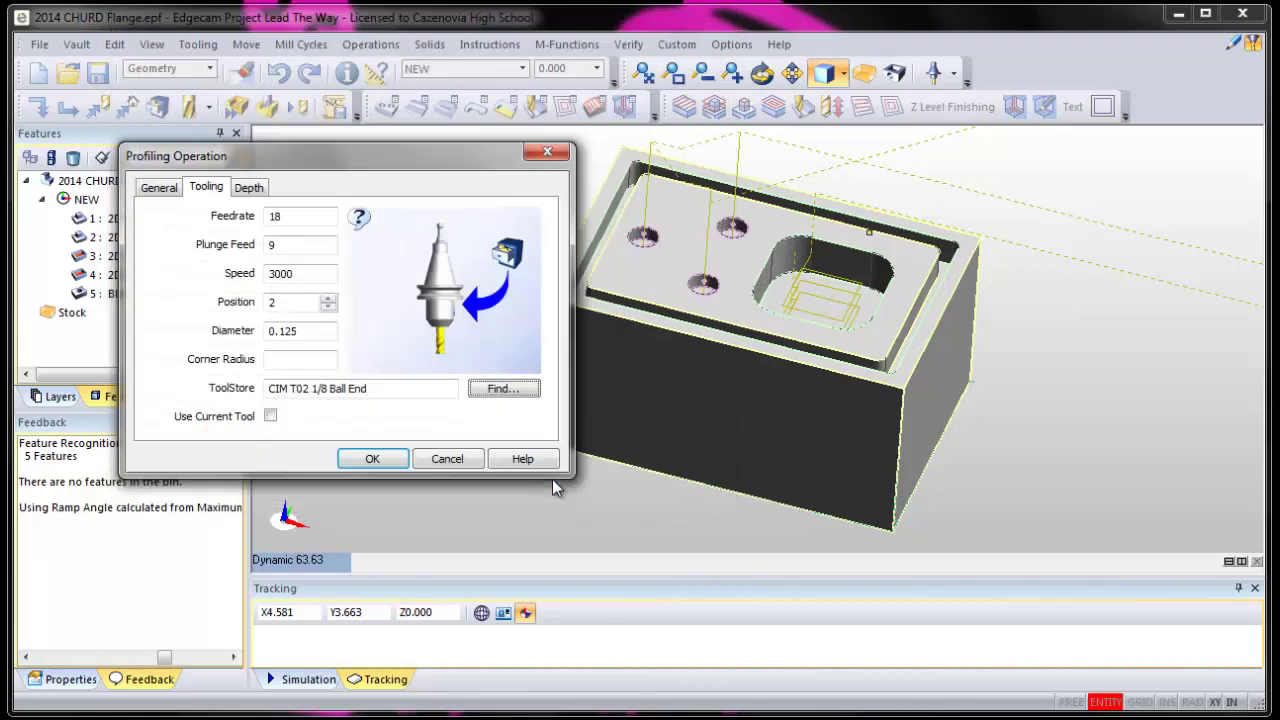
{"action": "left_click", "coordinate": [364, 460]}
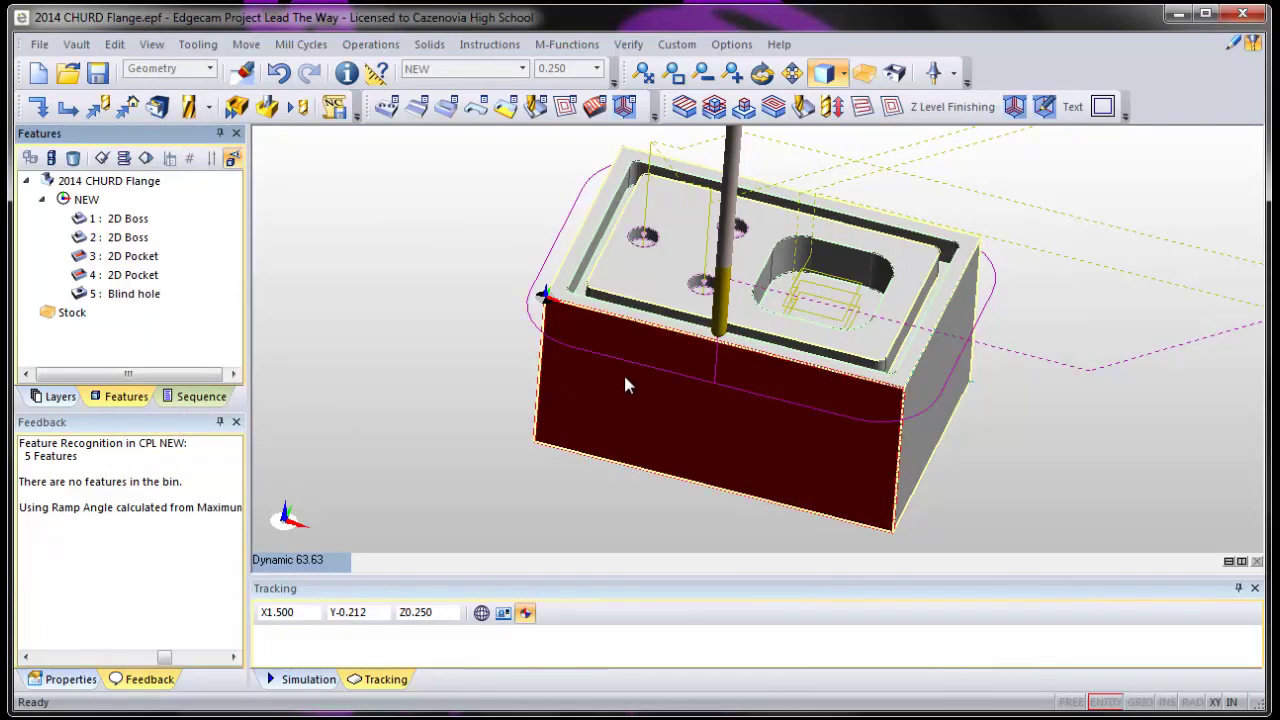
- Edit 3 Profiling Operation in the Sequence, keeping its geometry, and change XY Offset from 0.4 to 0
{"action": "left_click", "coordinate": [180, 397]}
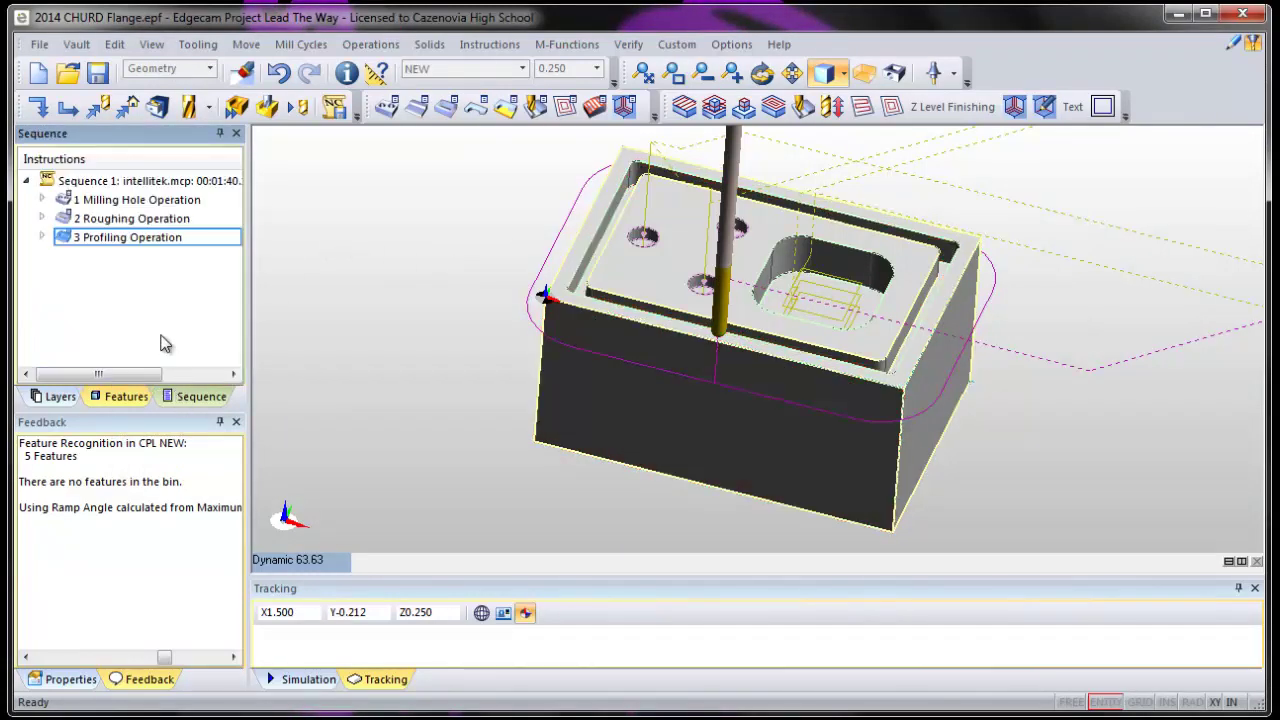
{"action": "left_click", "coordinate": [140, 237]}
{"action": "right_click", "coordinate": [145, 238]}
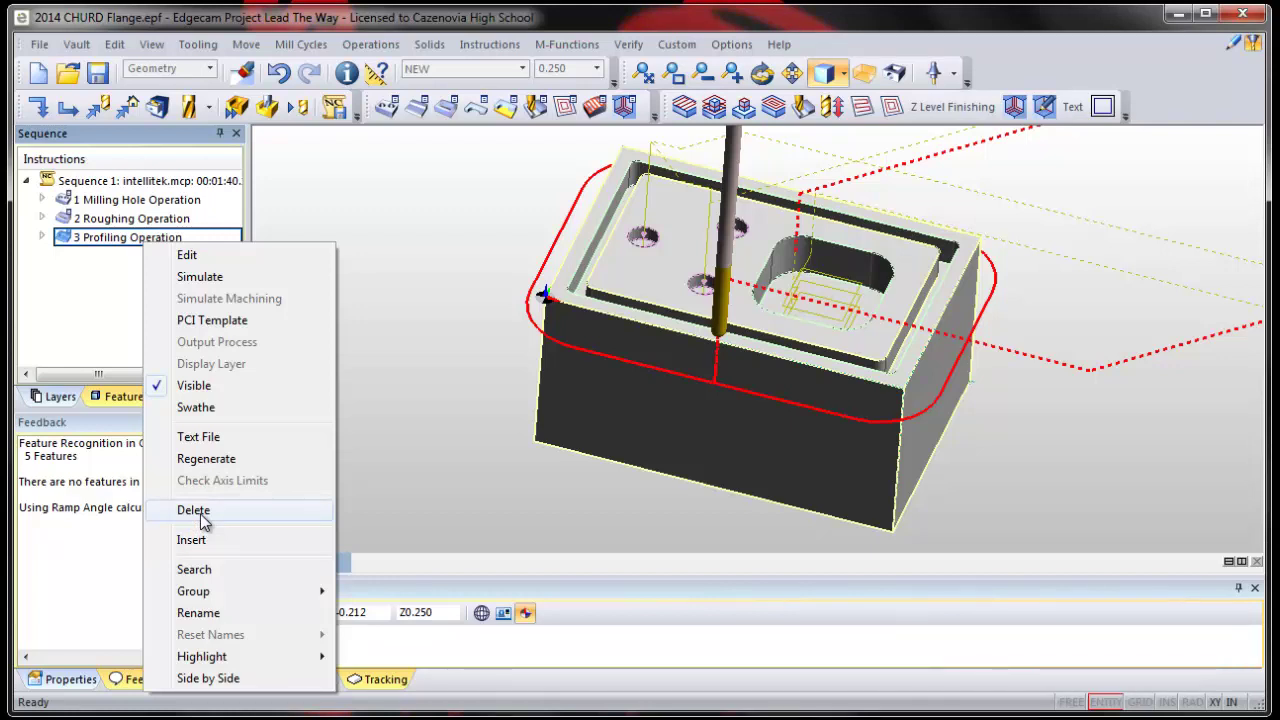
{"action": "left_click", "coordinate": [189, 256]}
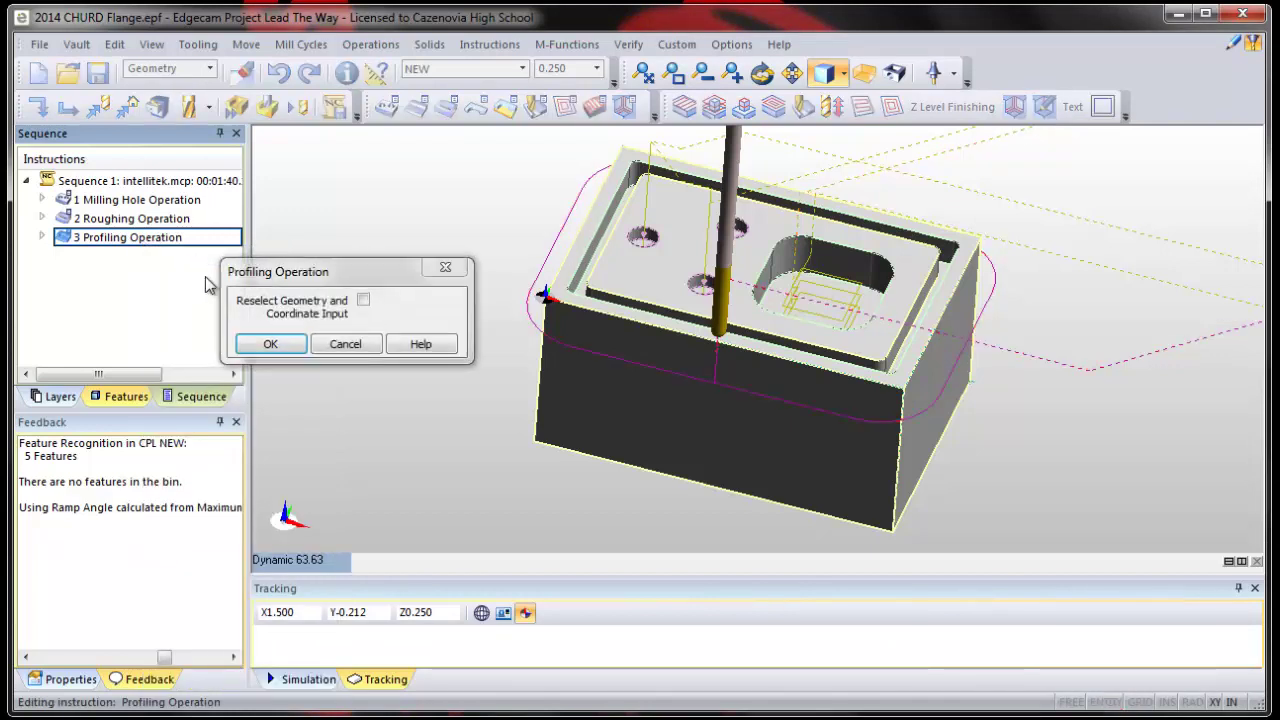
{"action": "left_click", "coordinate": [270, 343]}
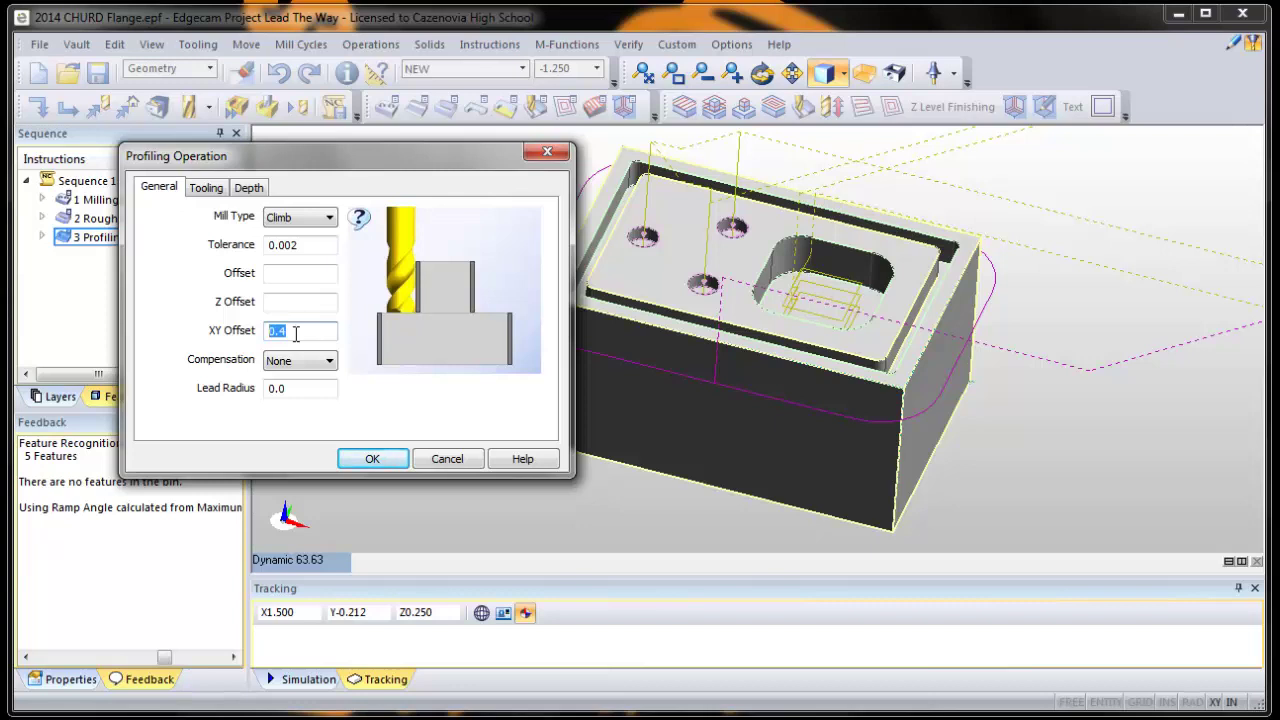
{"action": "left_click", "coordinate": [389, 462]}
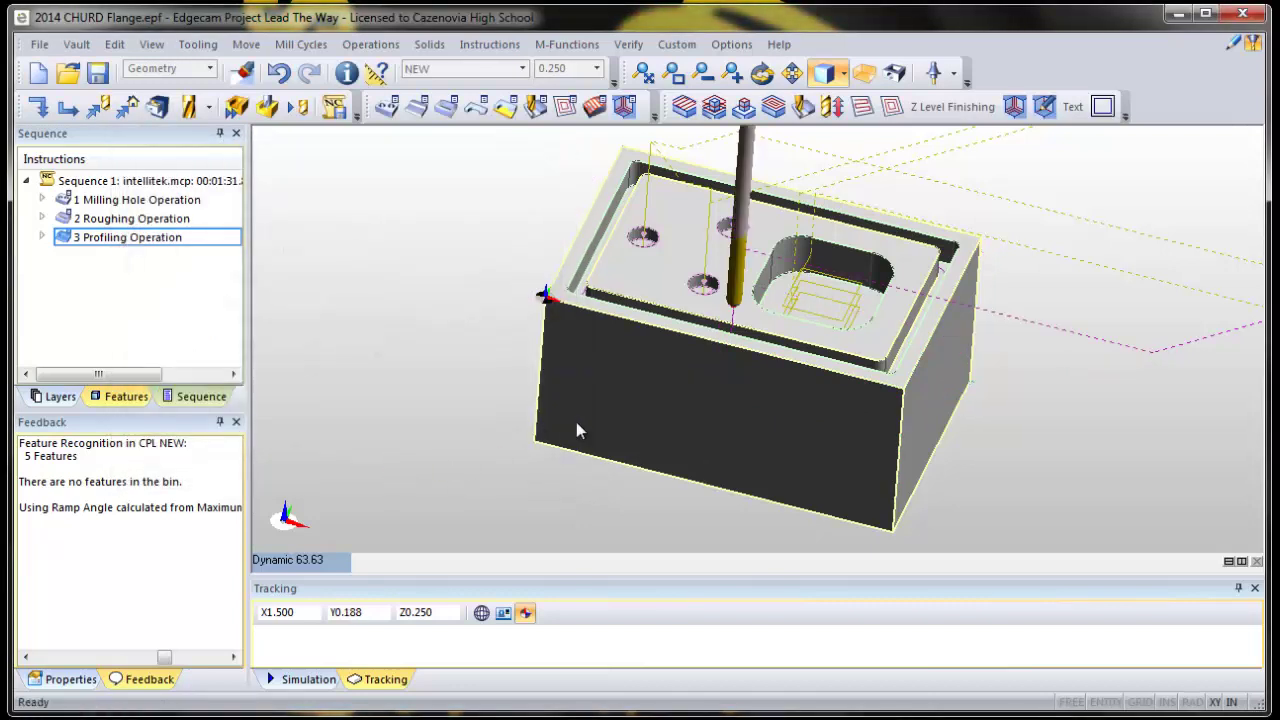
{"action": "mouse_move", "coordinate": [957, 443]}
{"action": "middle_mouse_down"}
{"action": "mouse_move", "coordinate": [950, 470]}
{"action": "mouse_move", "coordinate": [951, 449]}
{"action": "middle_mouse_up"}
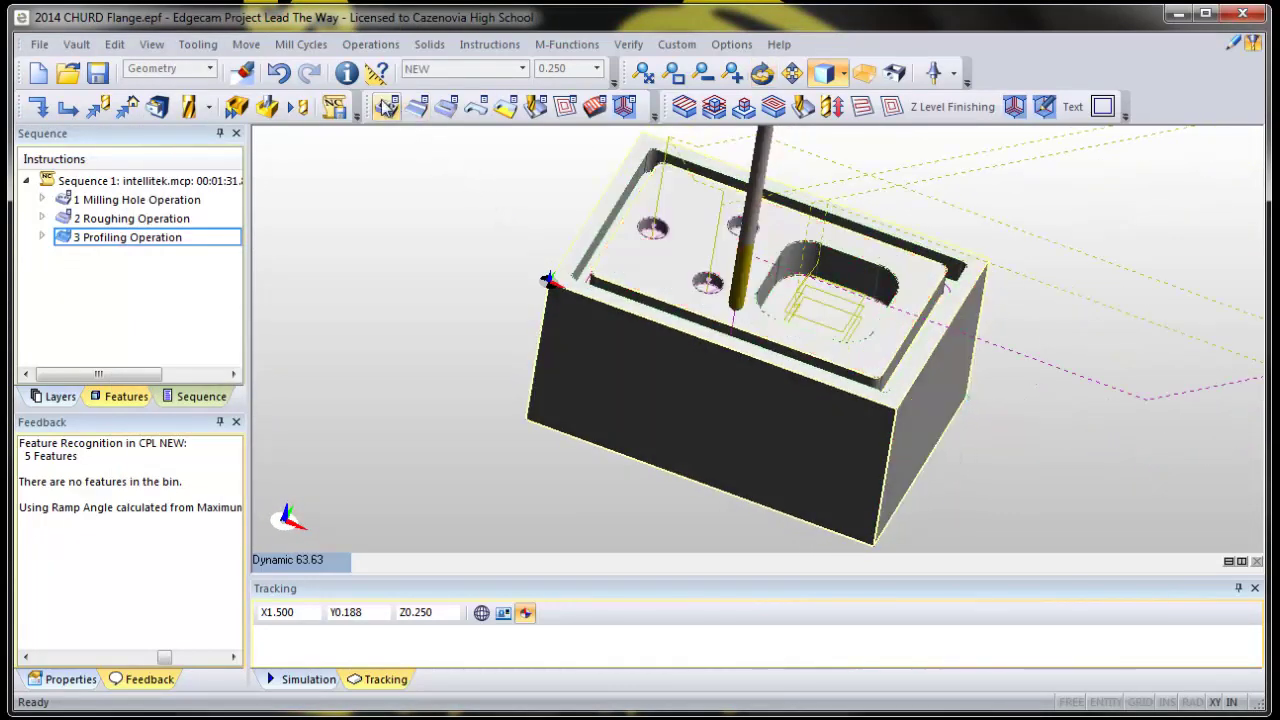
{"action": "left_click", "coordinate": [268, 107]}
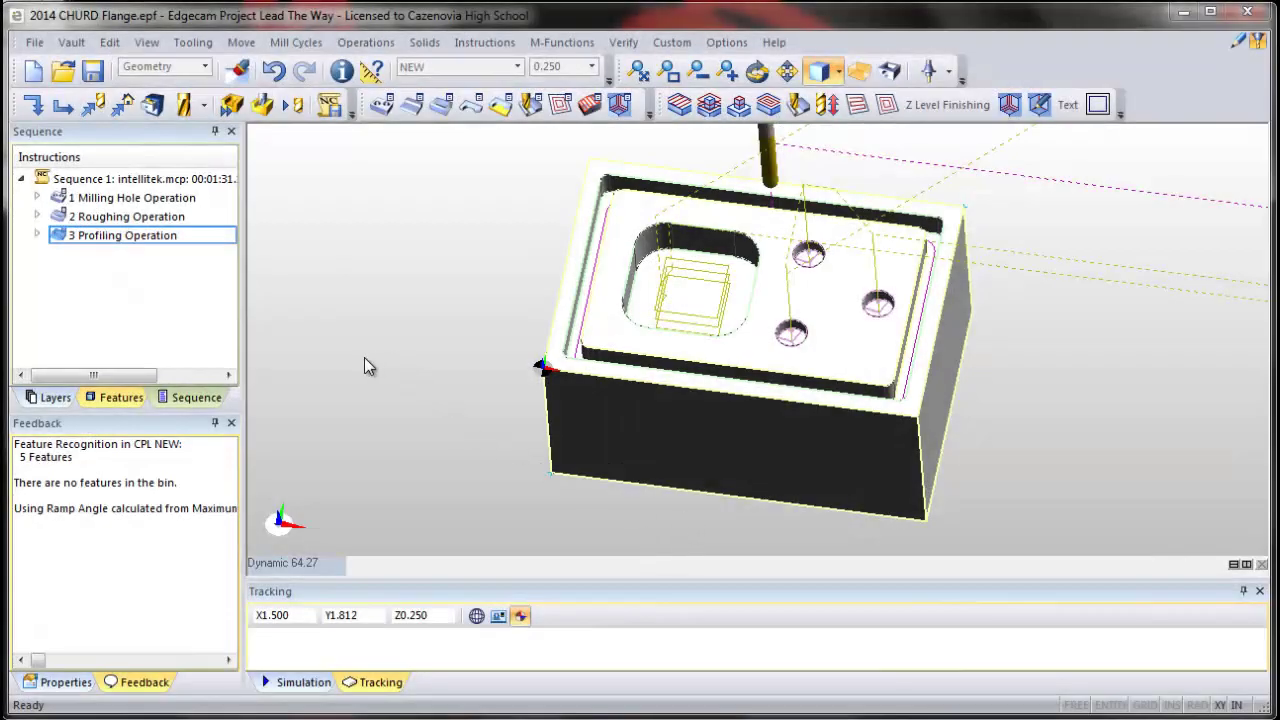
- Drag 3 Profiling Operation above 1 Milling Hole Operation in the Sequence panel
{"action": "double_click", "coordinate": [122, 197]}
{"action": "left_click_drag", "start_coordinate": [122, 197], "coordinate": [124, 199]}
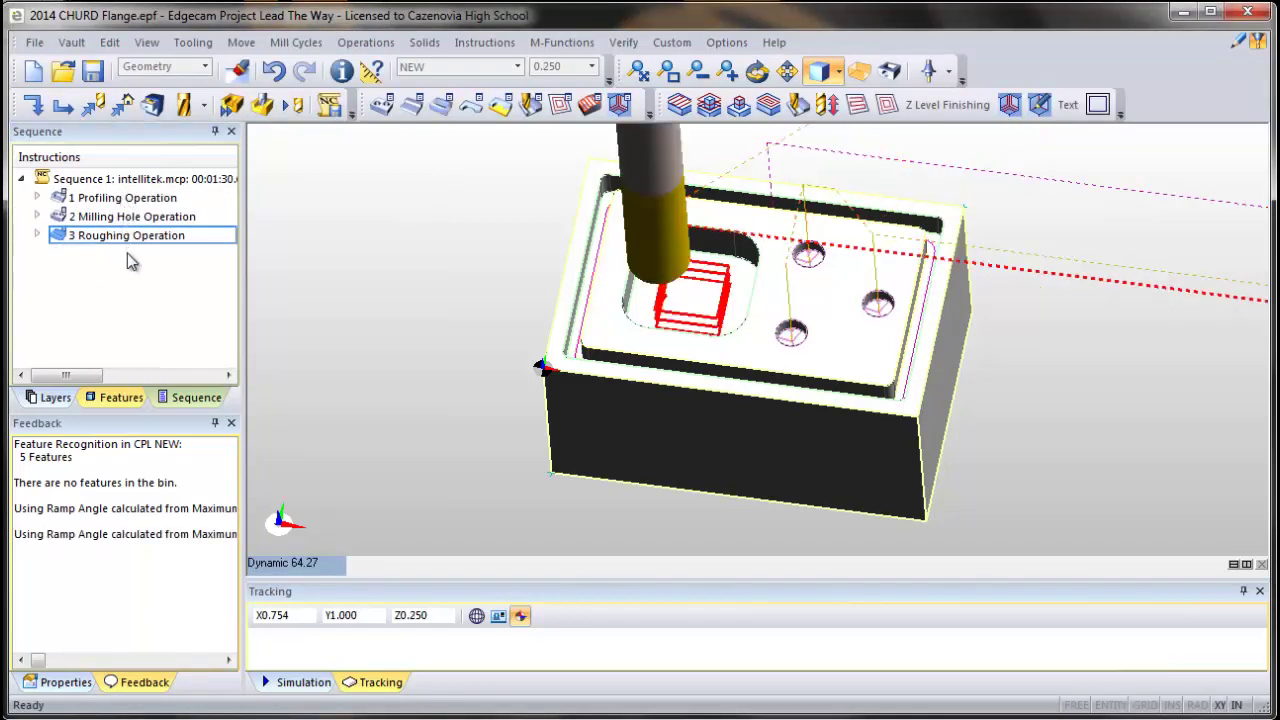